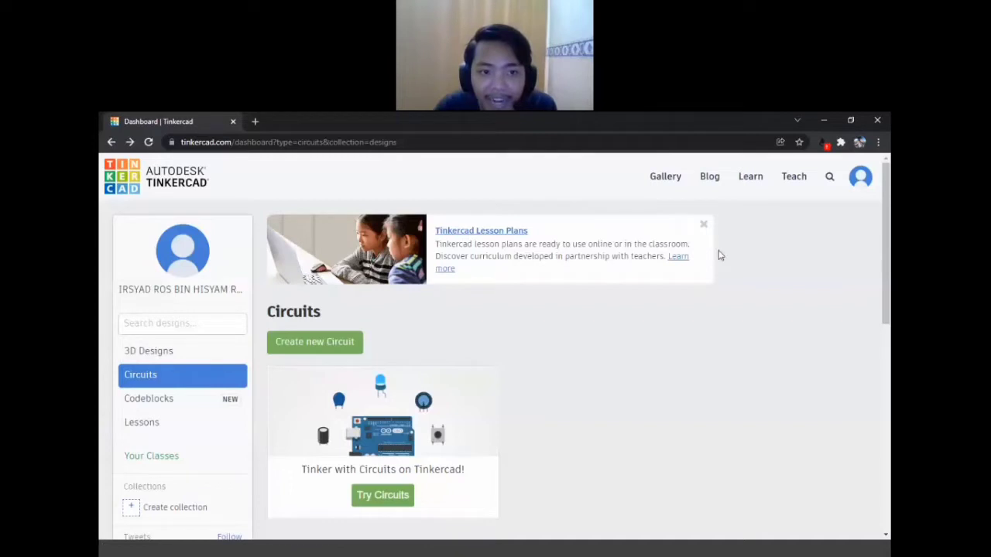
Create a new circuit and place an Arduino Uno R3 in the middle of the workspace
click(338, 352)
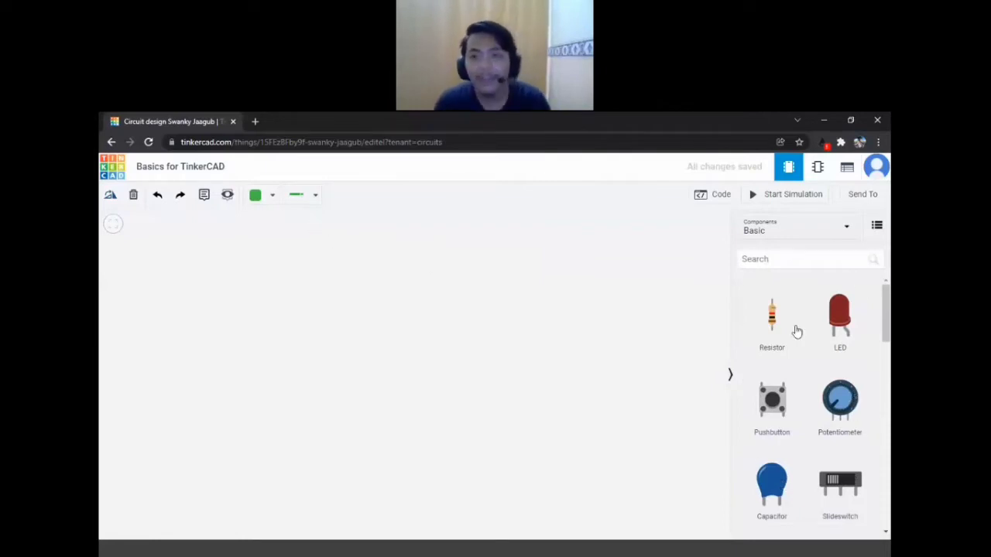
click(795, 262)
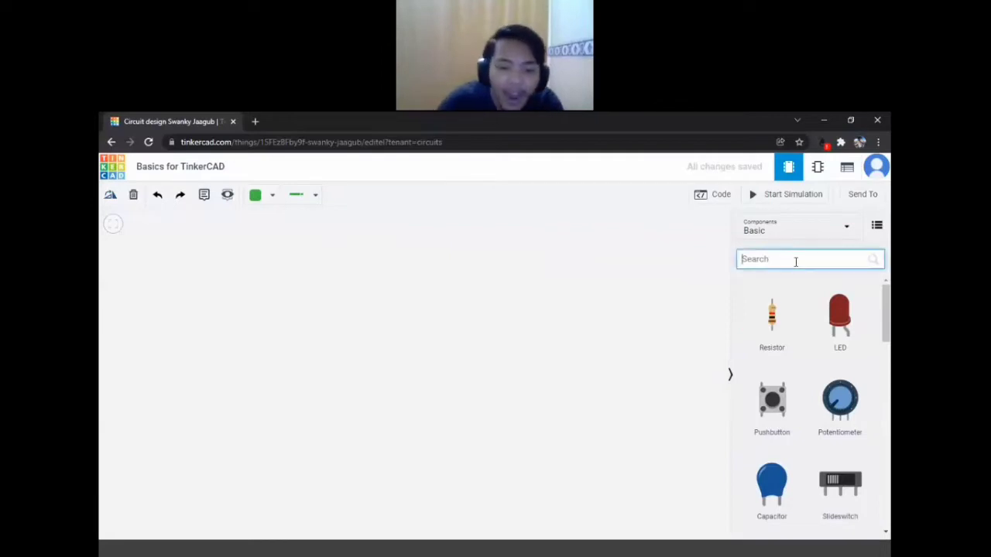
text(arduino)
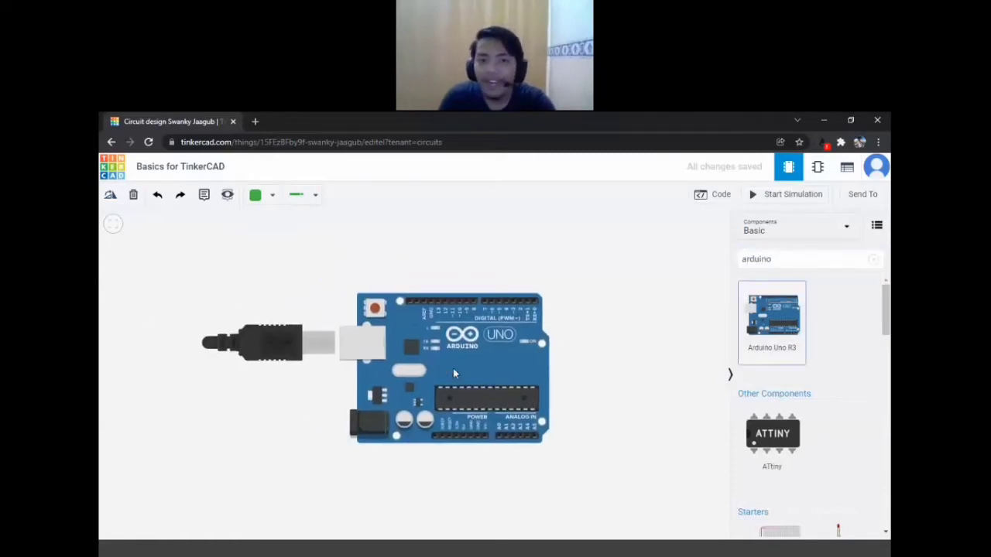
click(447, 367)
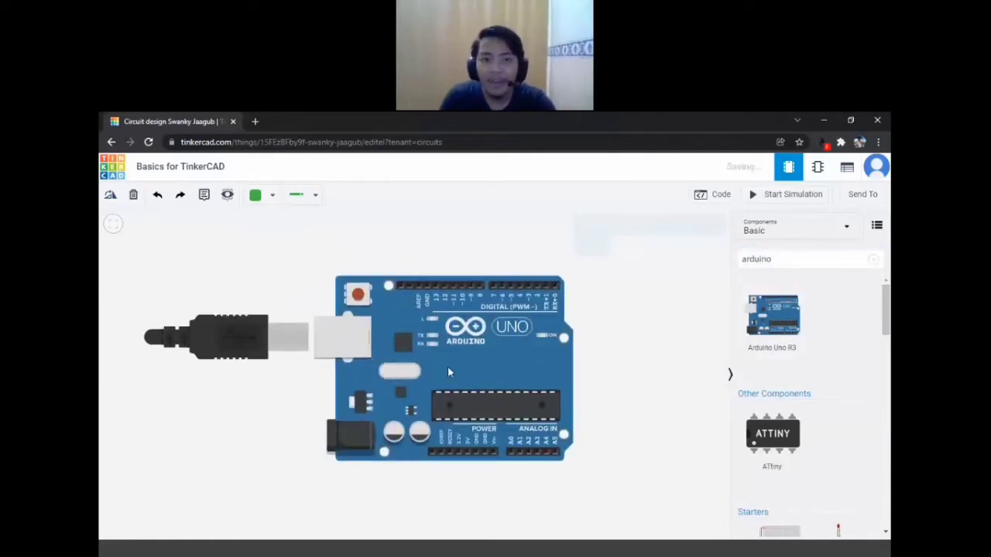
click(617, 343)
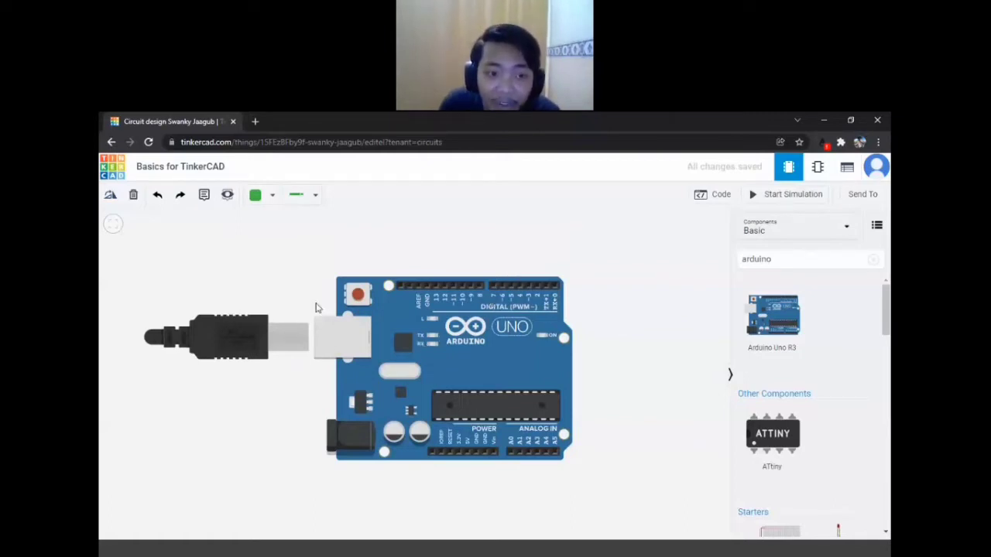
scroll(175, 270, up, 3)
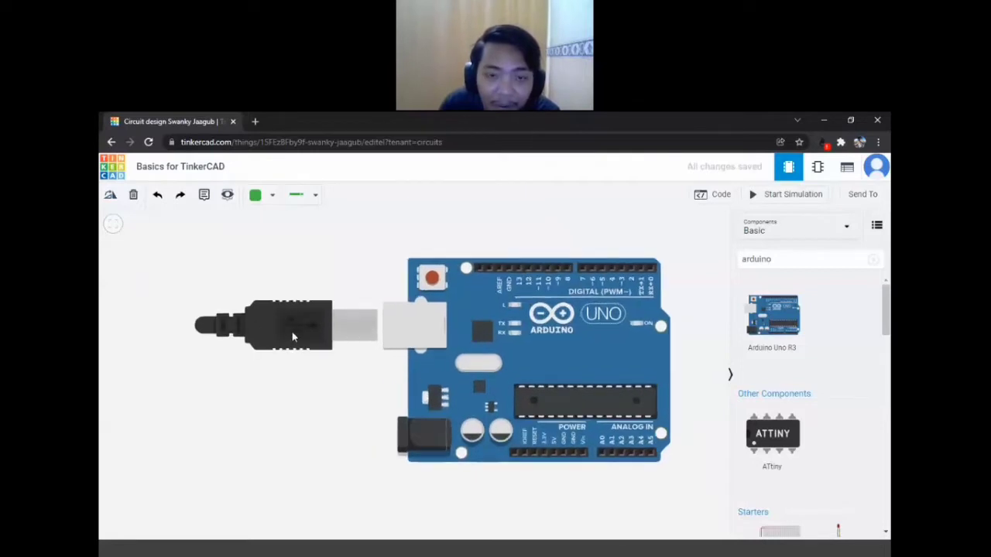
drag(339, 405, 224, 391)
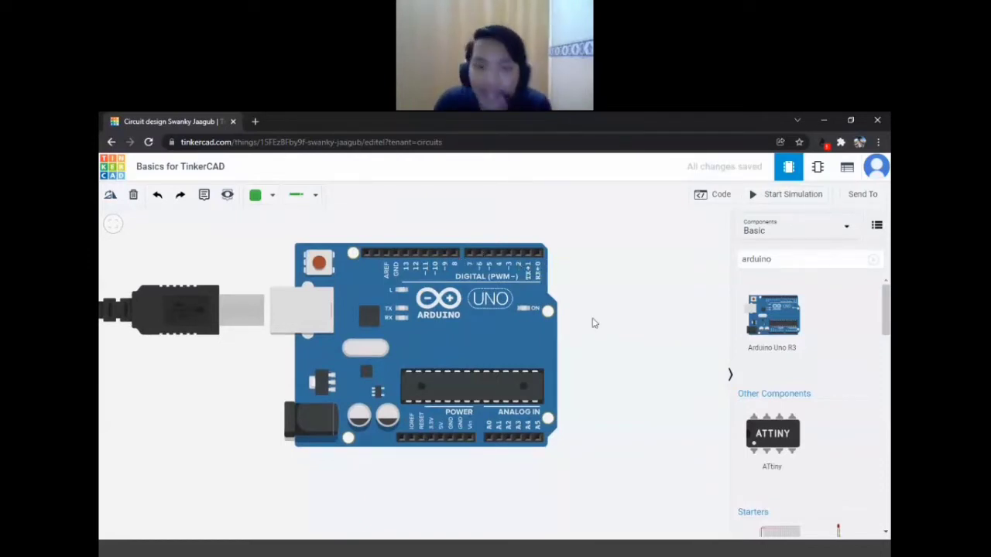
drag(593, 332, 593, 389)
scroll(593, 393, up, 1)
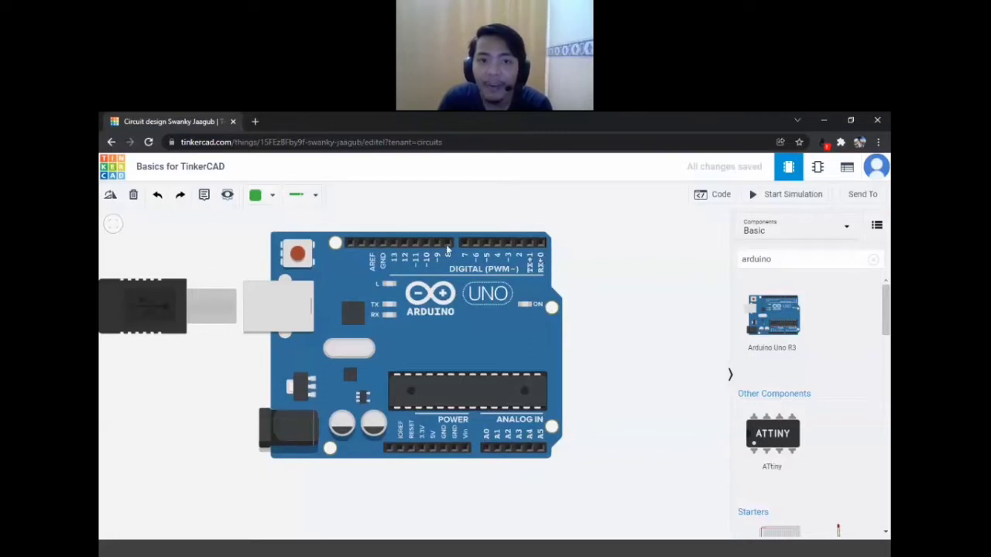
Search the components for "bread" and place a Breadboard Small beside the Arduino's digital and analog pin side
drag(658, 259, 509, 271)
scroll(509, 272, down, 3)
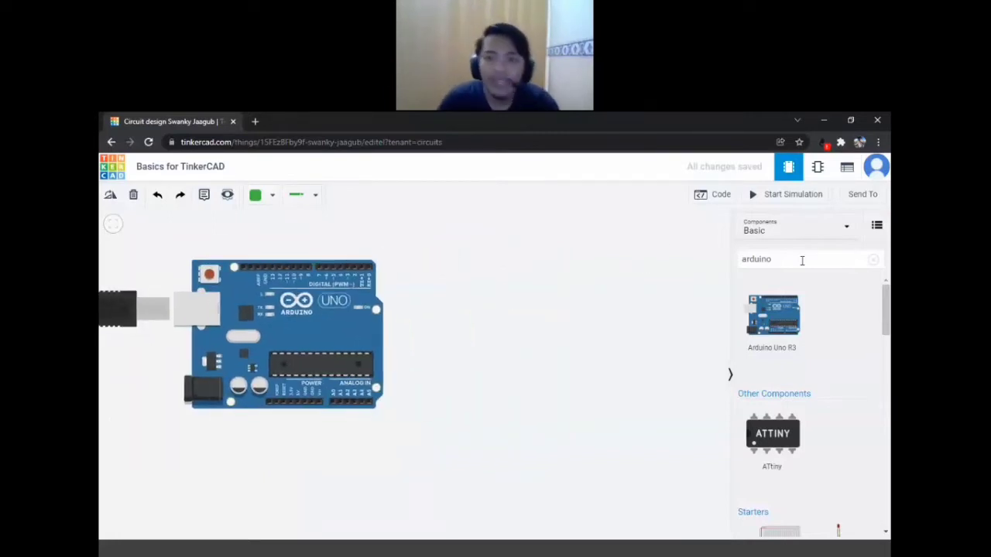
drag(801, 261, 710, 261)
click(726, 264)
click(820, 259)
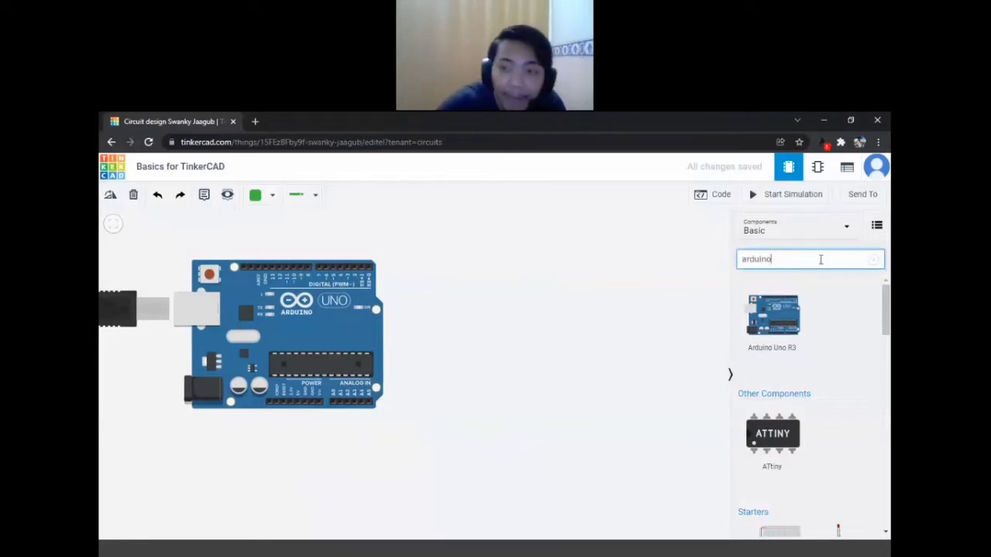
double_click(821, 260)
text(bread)
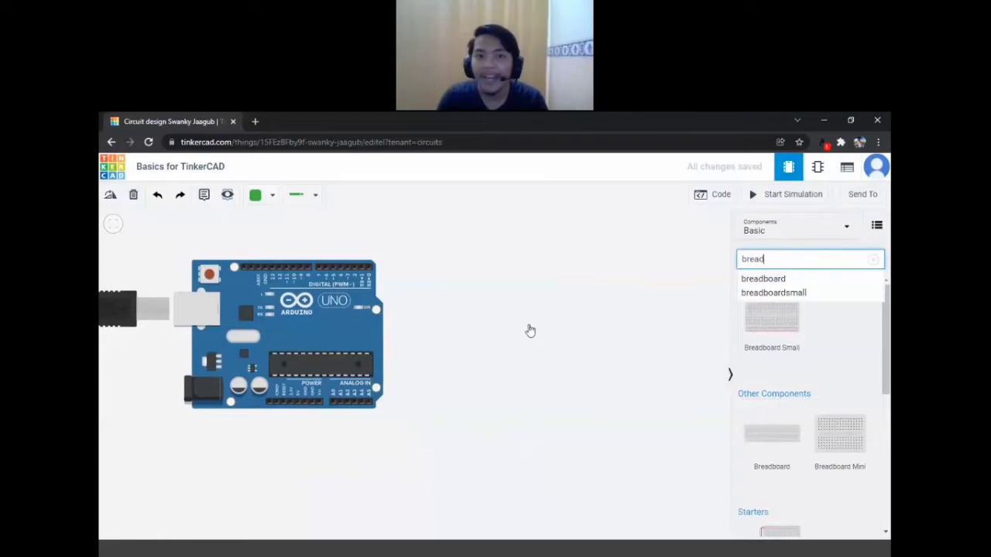
drag(559, 334, 561, 336)
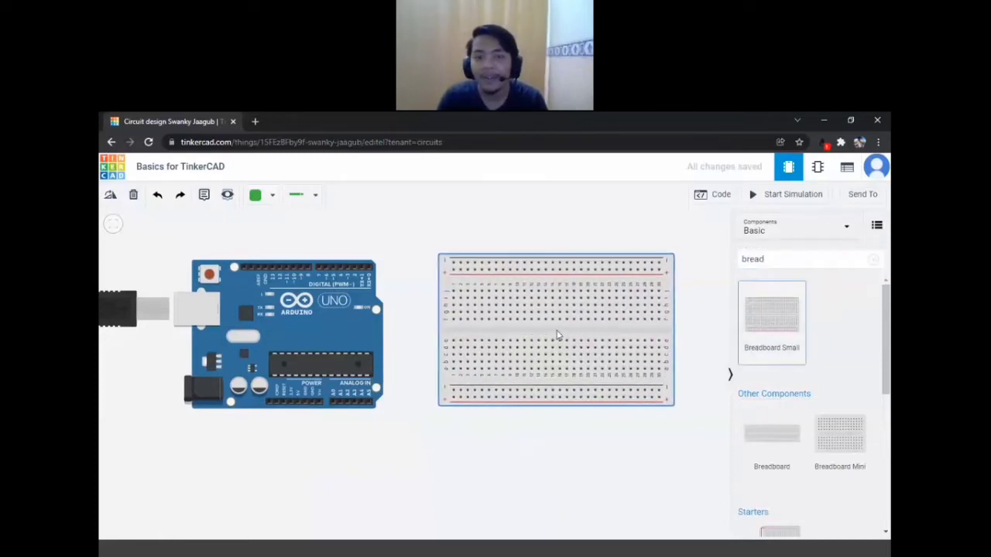
click(499, 450)
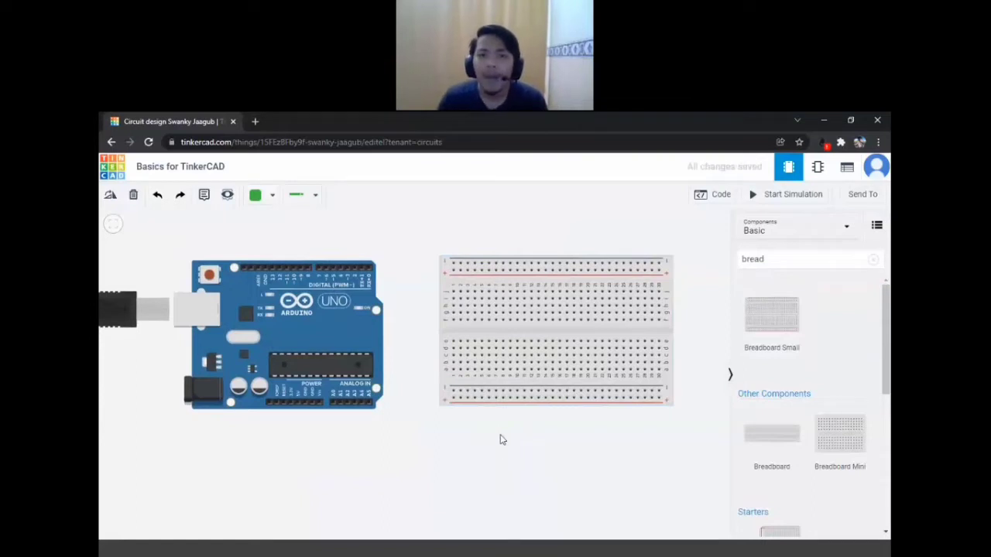
scroll(499, 445, up, 4)
scroll(465, 460, up, 3)
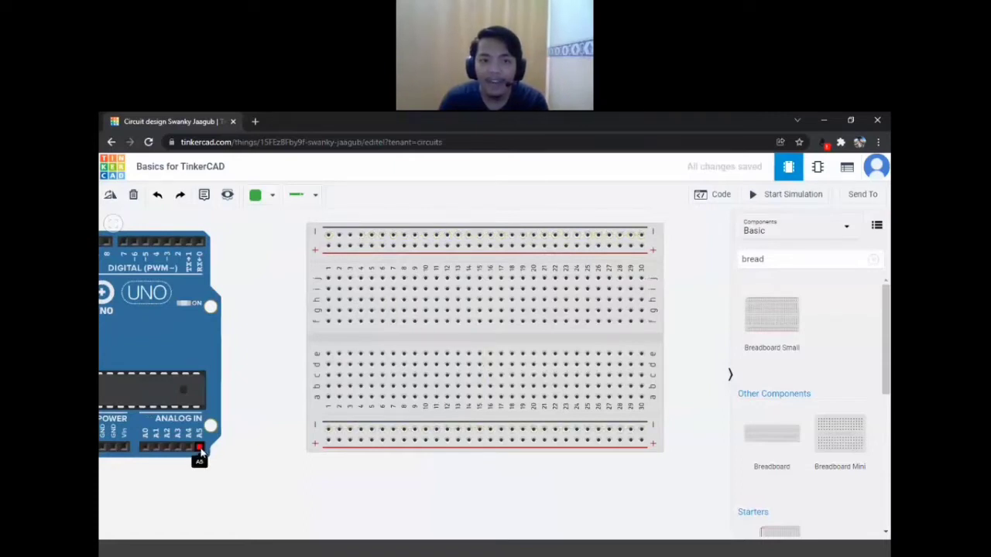
click(381, 442)
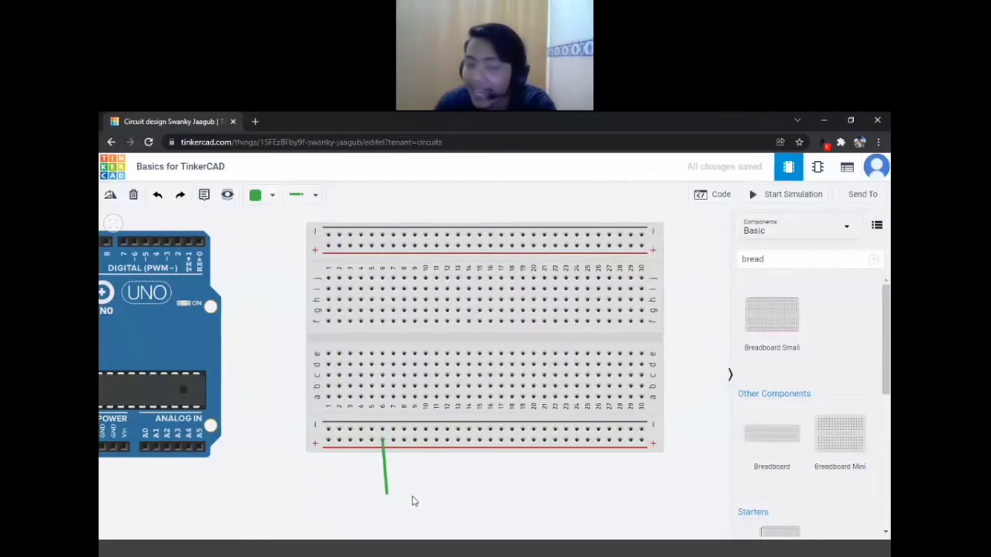
key(Escape)
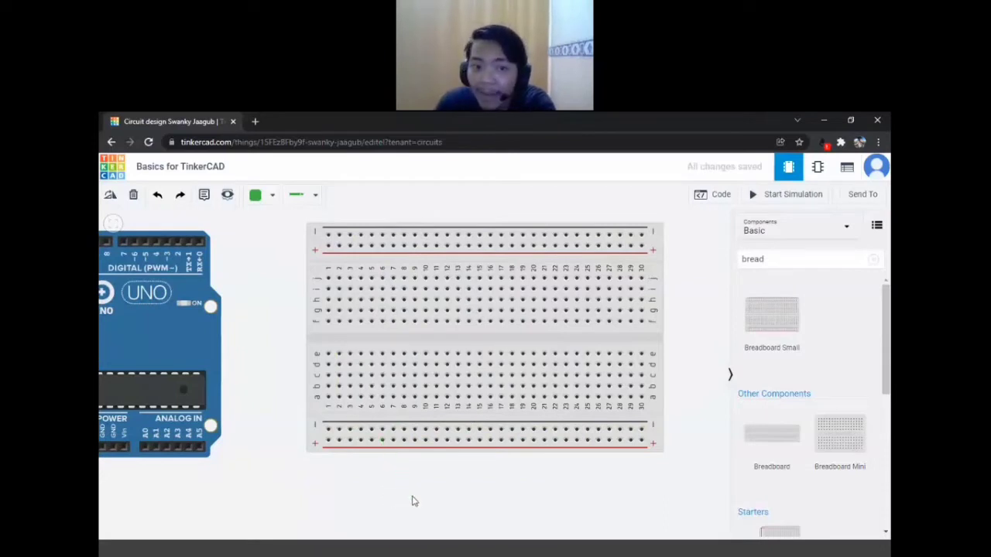
click(403, 442)
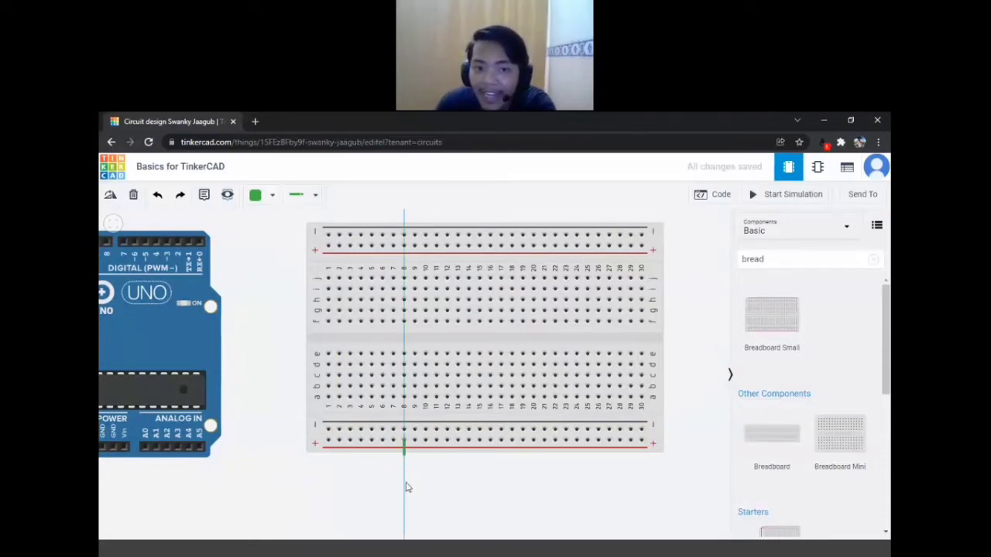
click(462, 494)
click(402, 517)
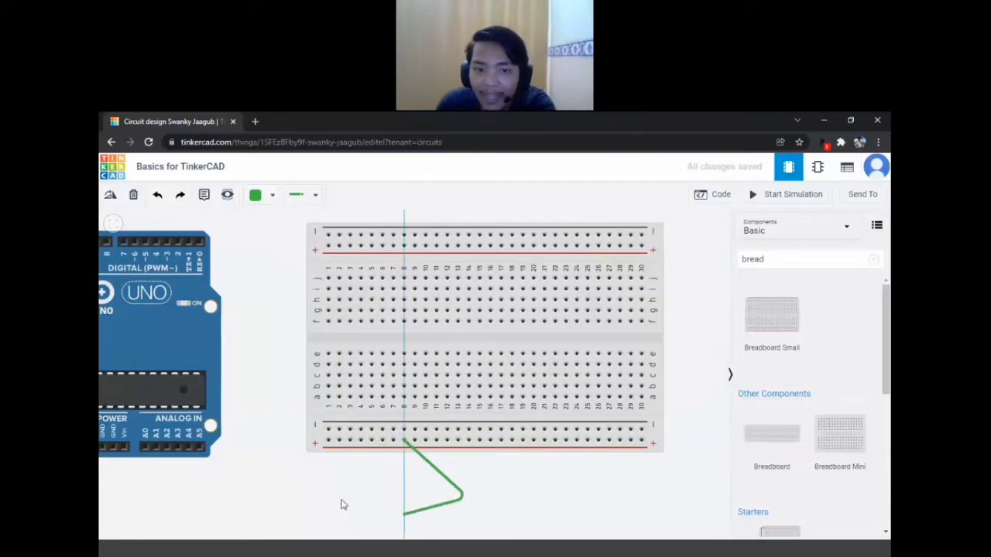
click(341, 501)
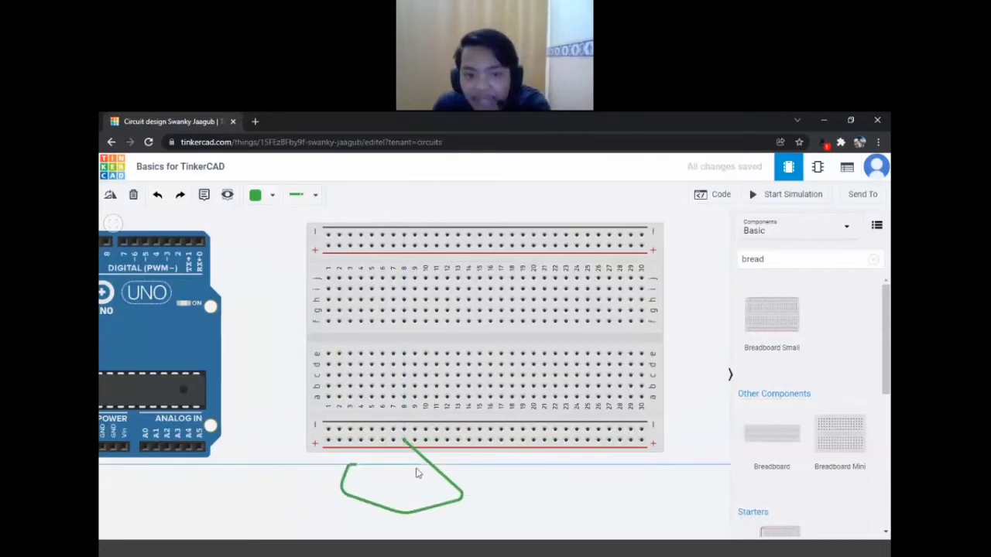
key(Escape)
key(Escape)
key(Escape)
key(Escape)
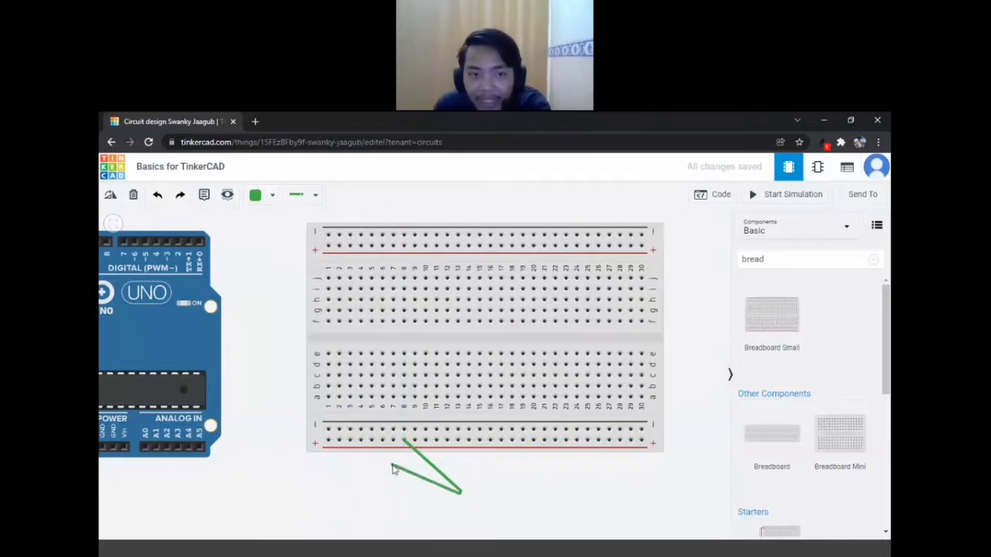
Wire the Arduino's 5V pin to the breadboard's lower positive rail at column 2, routed below both parts with straightened corners
drag(407, 458, 459, 457)
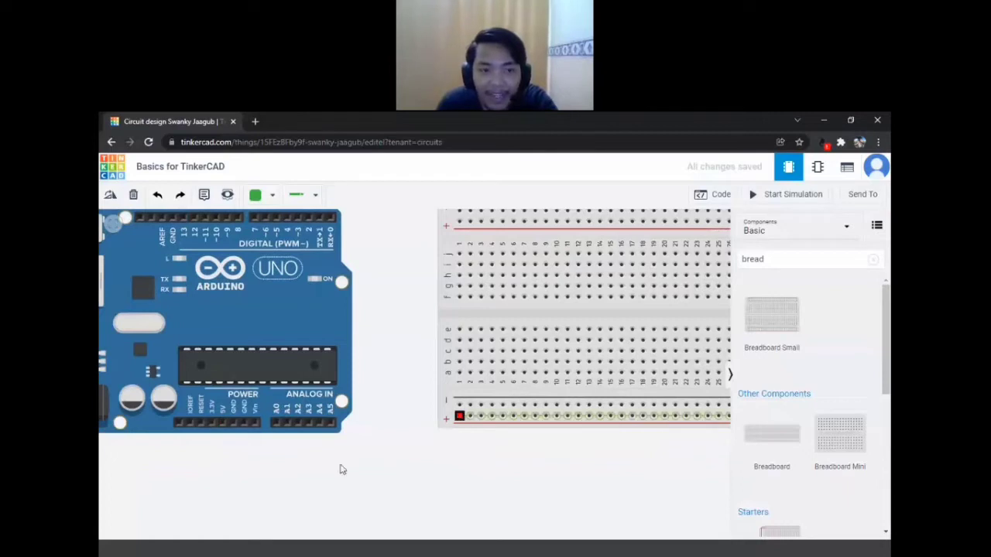
click(222, 425)
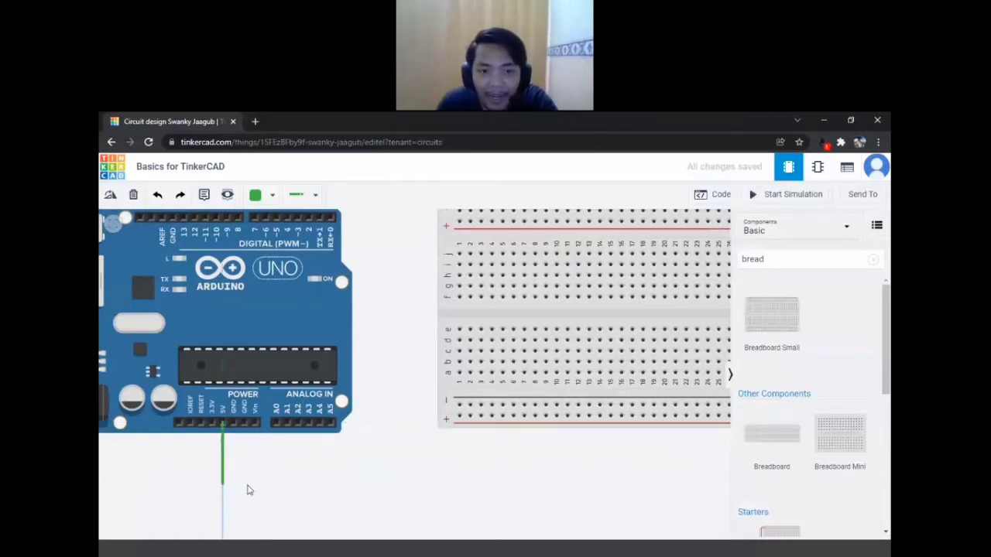
click(247, 490)
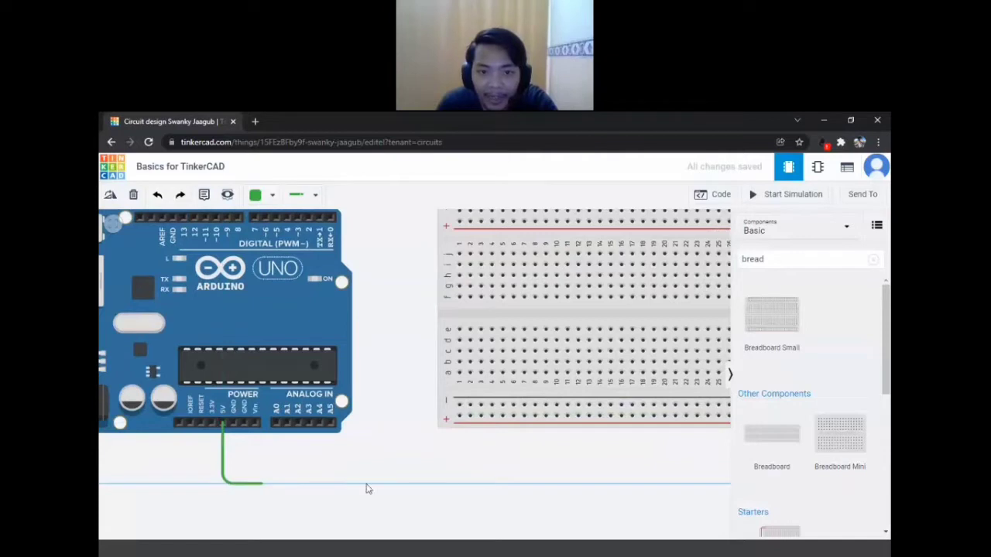
click(475, 484)
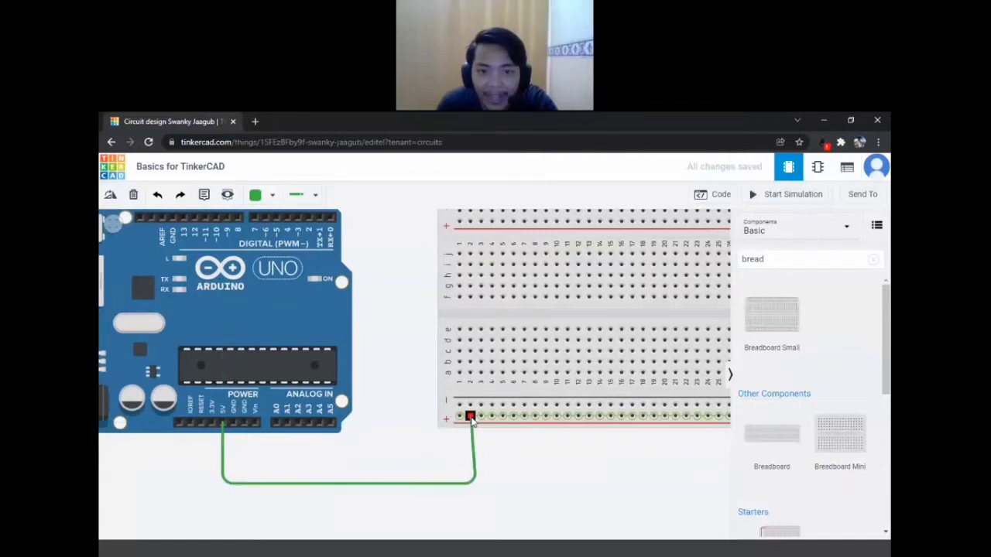
click(470, 416)
drag(475, 485, 471, 485)
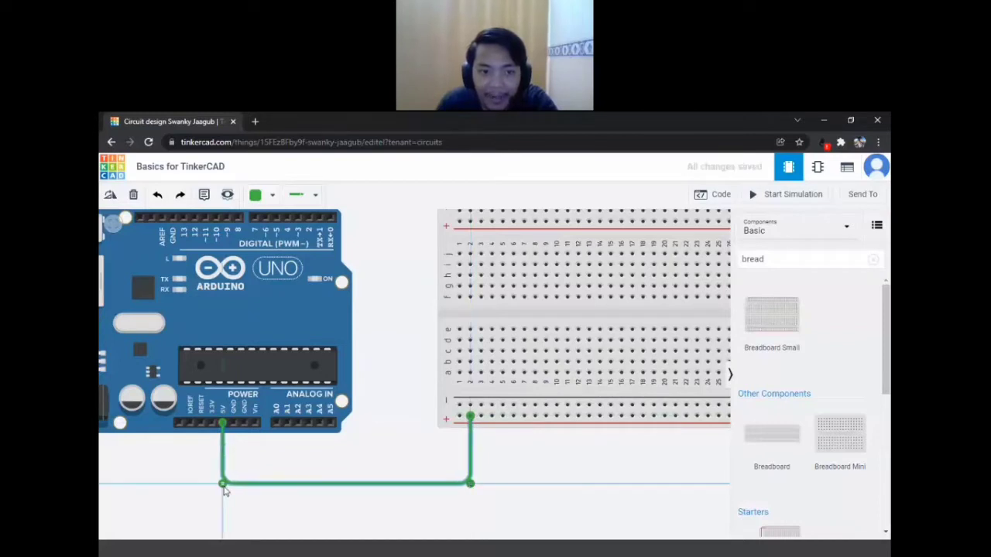
drag(301, 474, 297, 503)
click(406, 438)
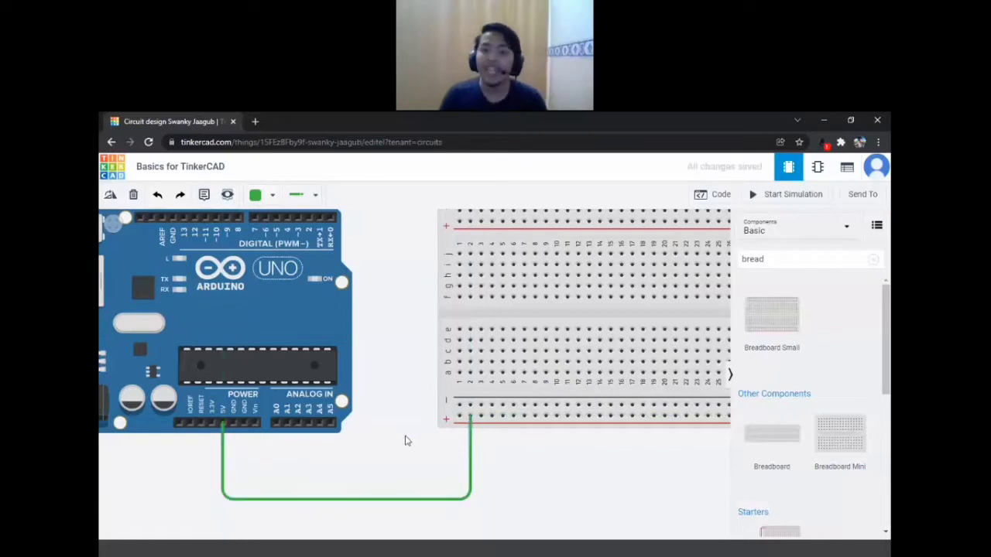
Change the colour of the 5V wire to red
click(382, 500)
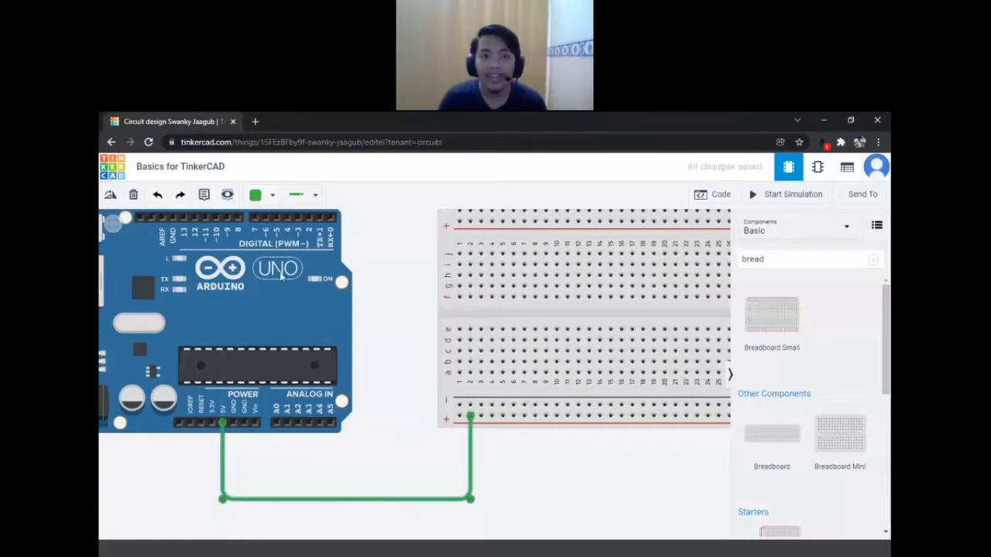
click(260, 198)
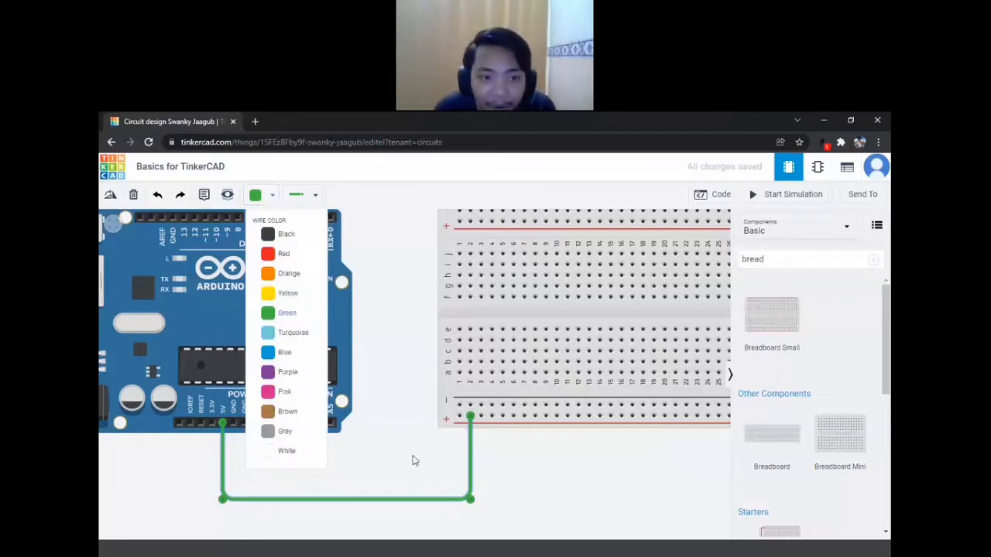
click(243, 451)
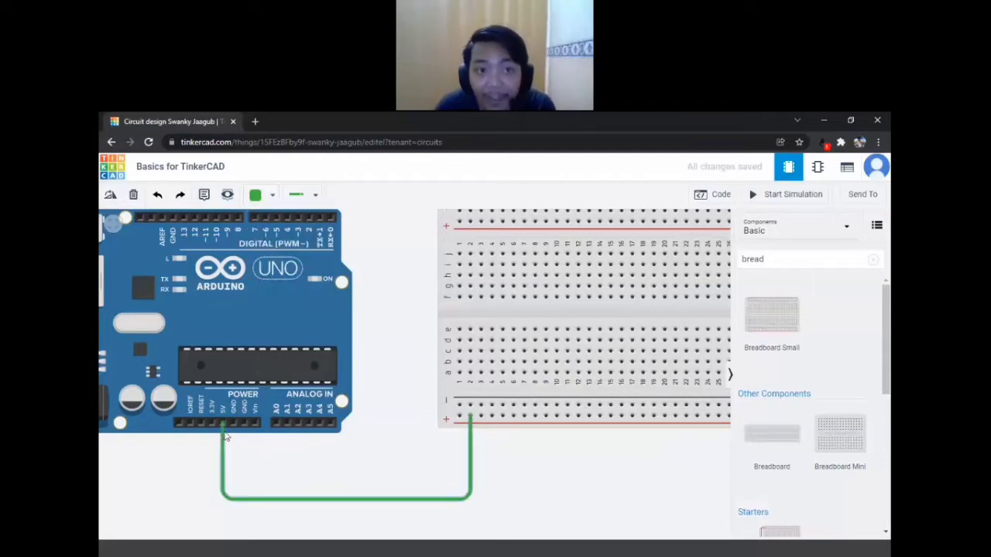
click(224, 434)
click(286, 254)
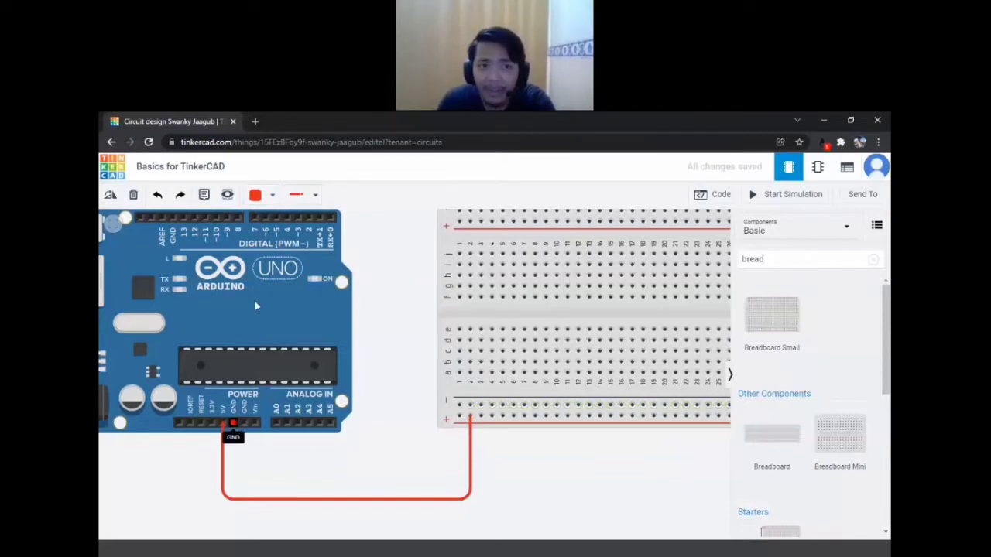
Try yellow as the colour of the 5V wire and restore it to red
click(262, 195)
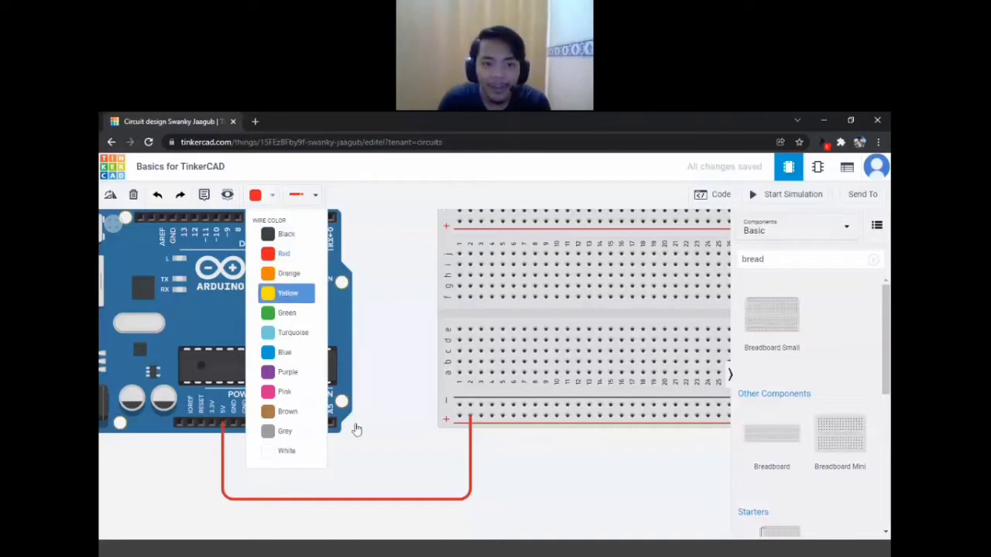
click(378, 501)
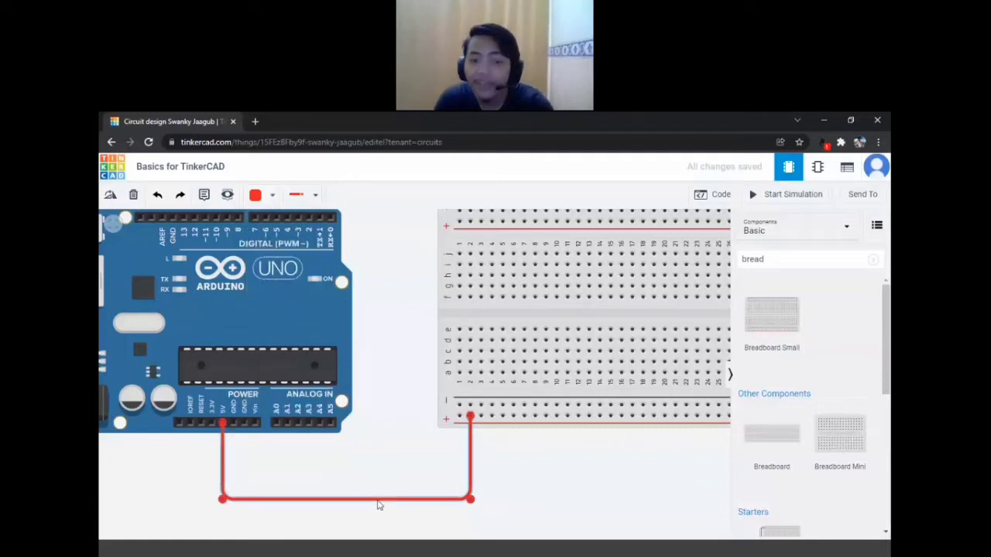
key(4)
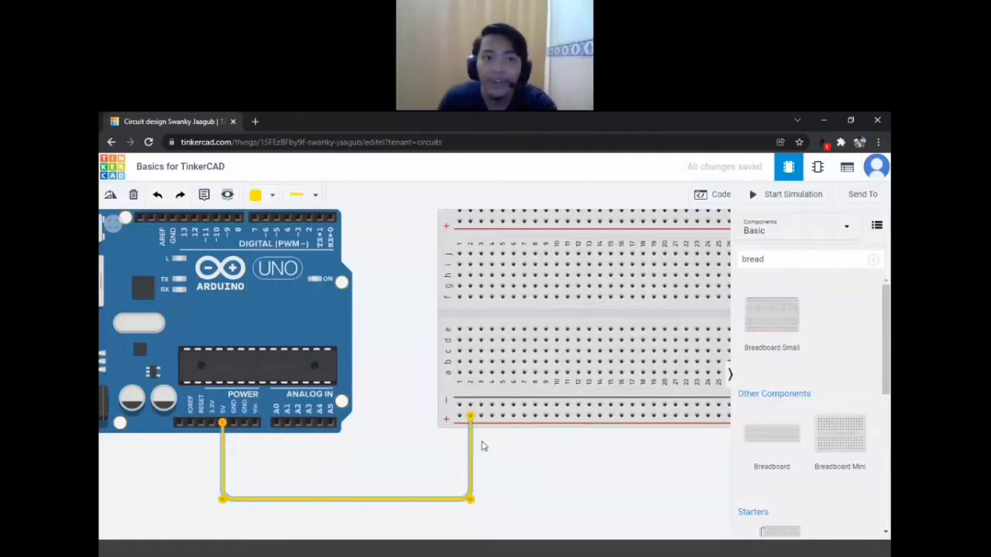
click(262, 197)
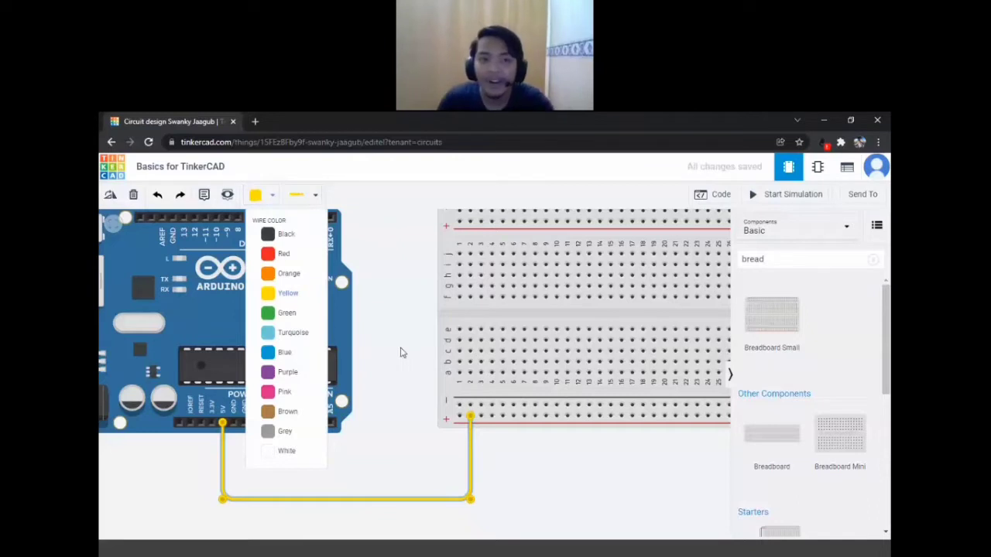
click(293, 254)
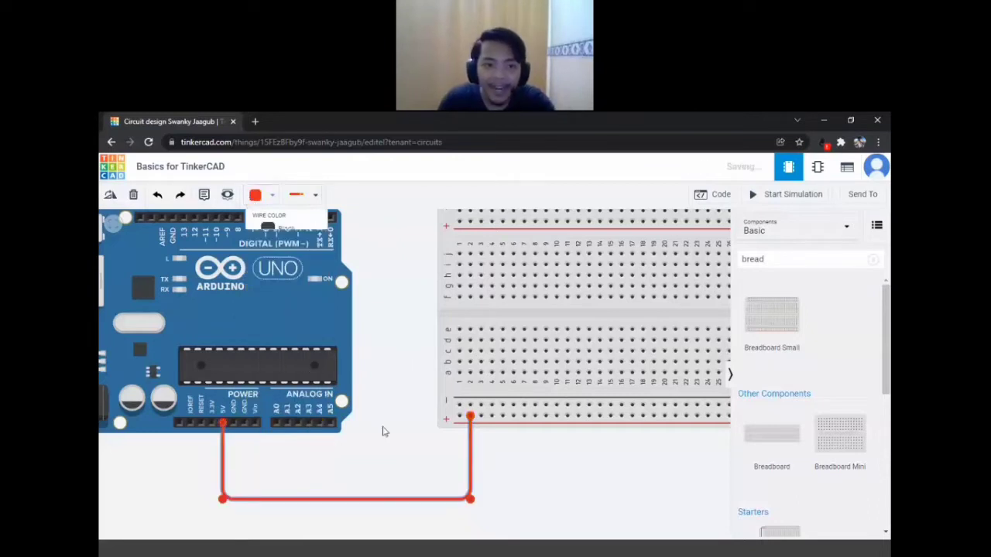
Wire the Arduino's GND pin to the breadboard's lower negative rail at column 1, routed inside the 5V wire and coloured black
click(233, 424)
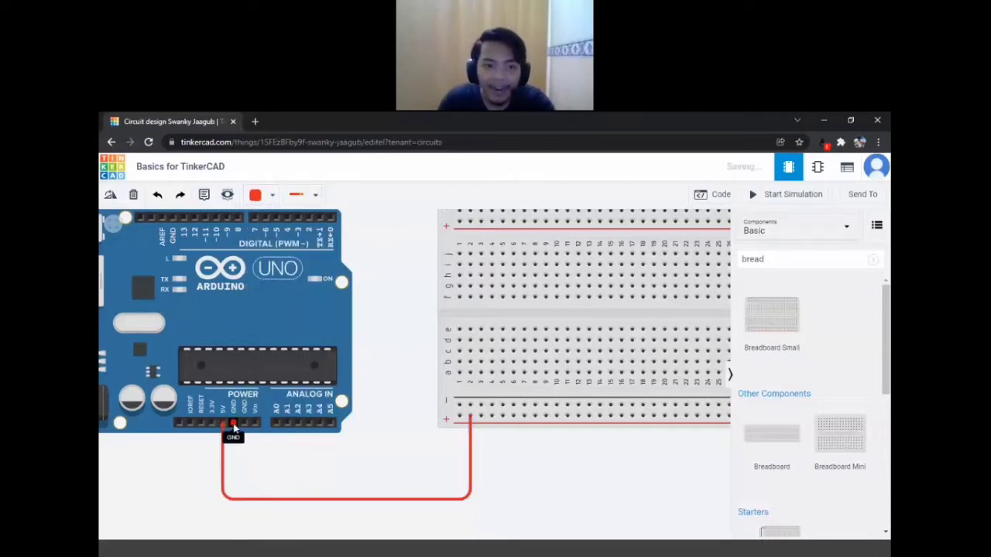
click(234, 489)
click(460, 488)
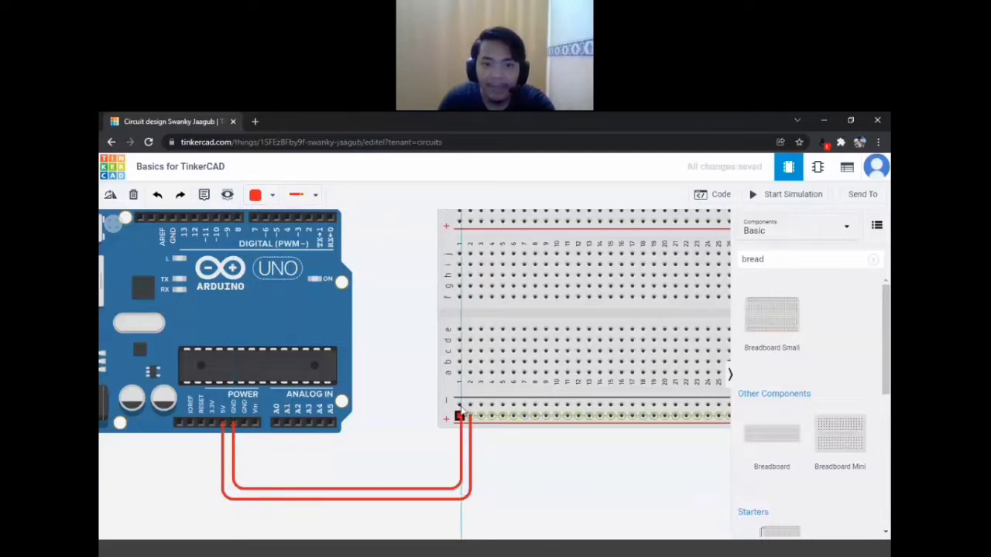
click(461, 405)
click(512, 486)
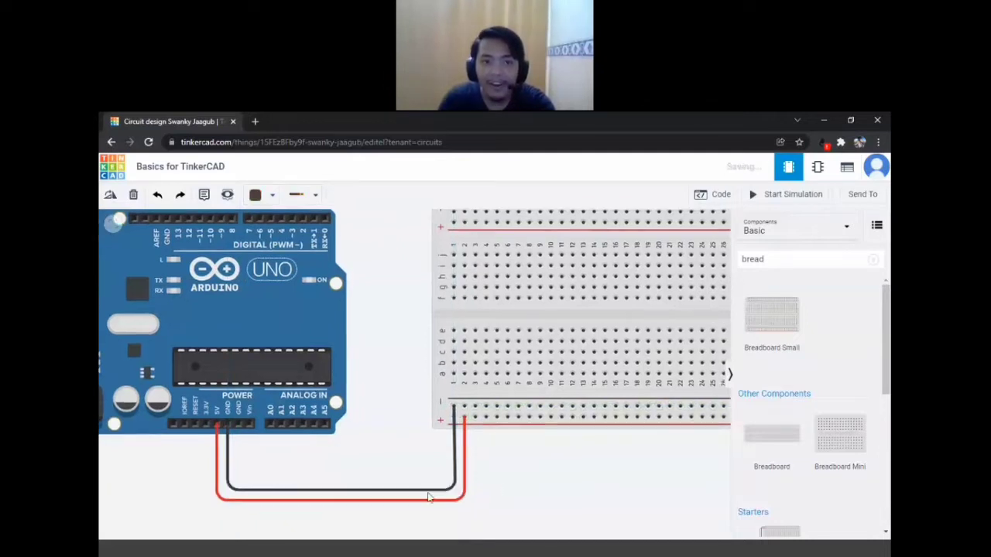
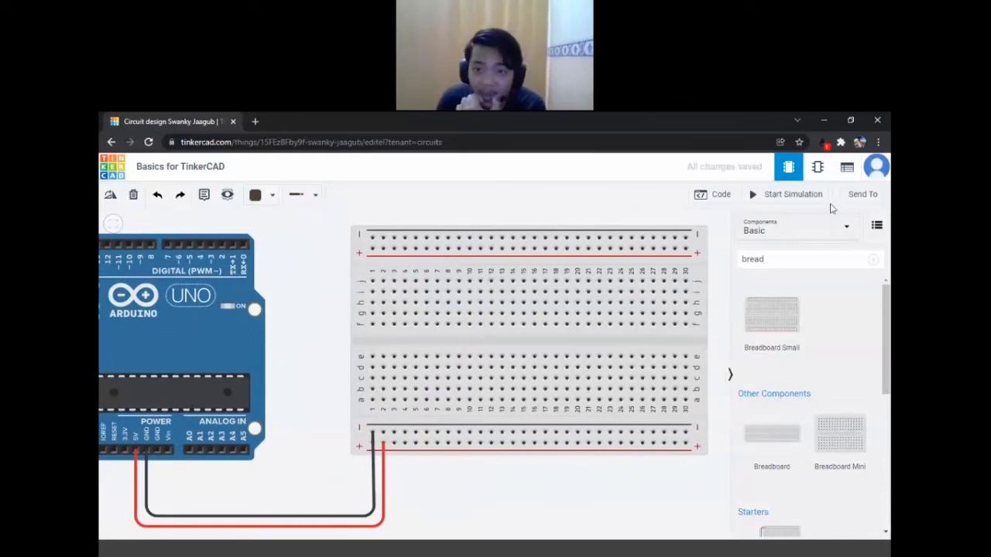
Search the component library for led and place an LED at columns 4 and 5 of breadboard row e
drag(778, 261, 717, 255)
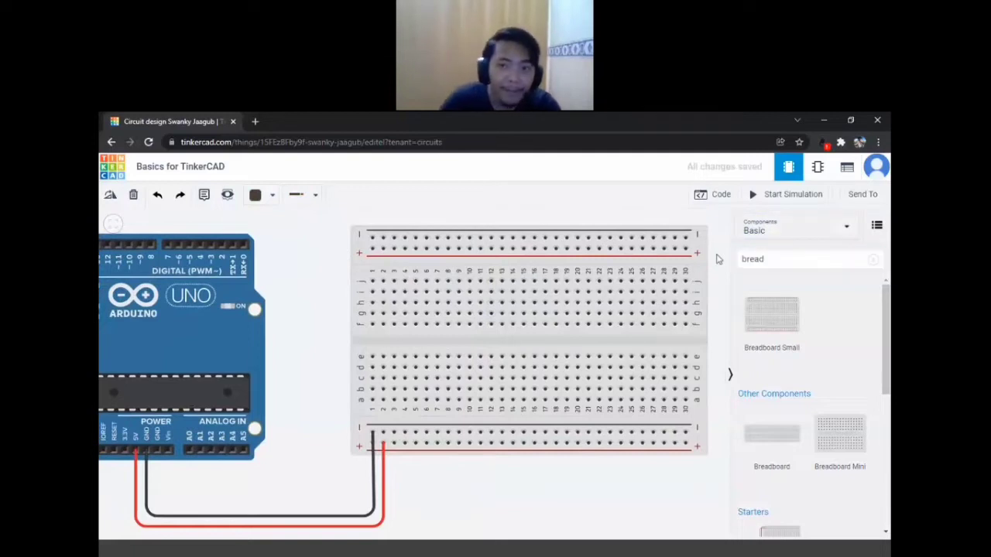
double_click(801, 267)
click(801, 267)
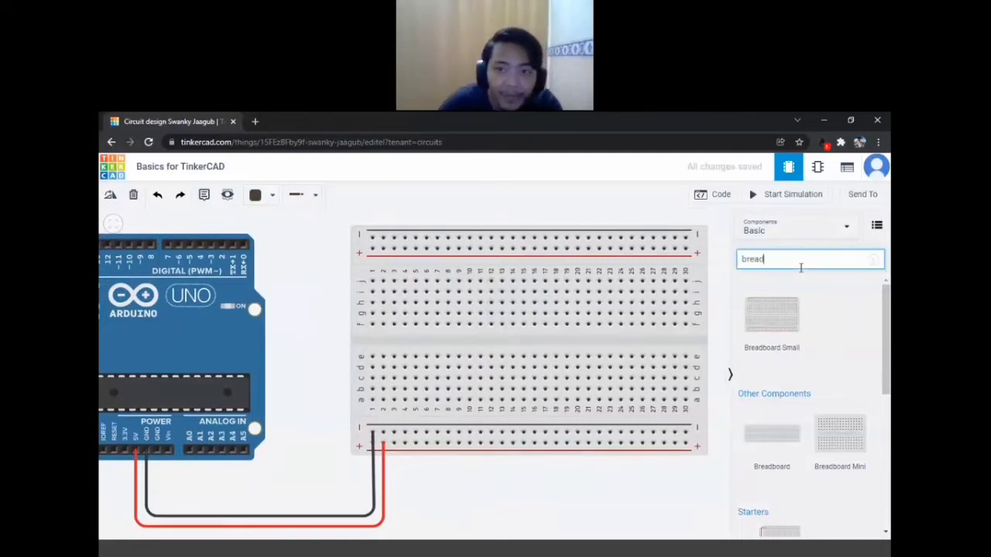
double_click(801, 267)
text(led)
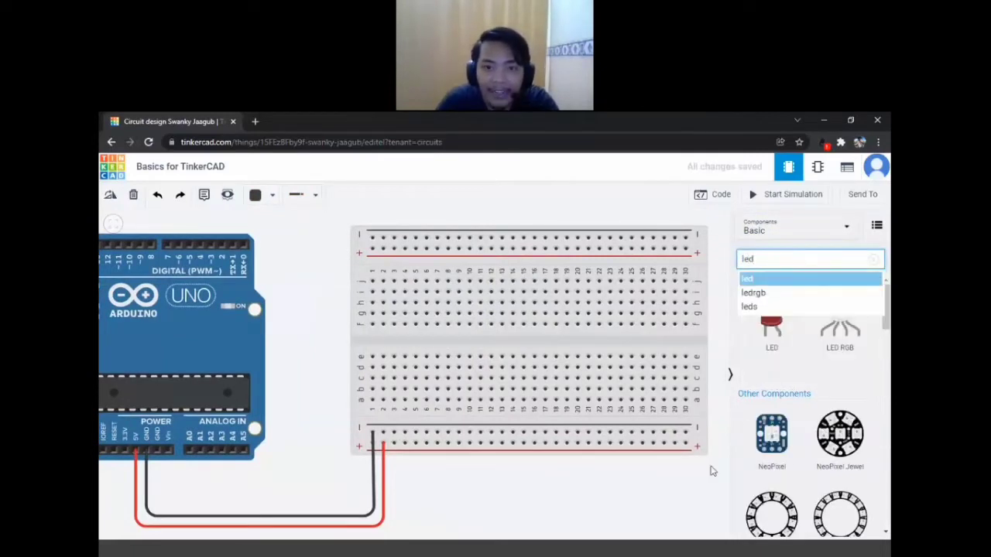
click(778, 327)
drag(770, 318, 407, 343)
click(423, 474)
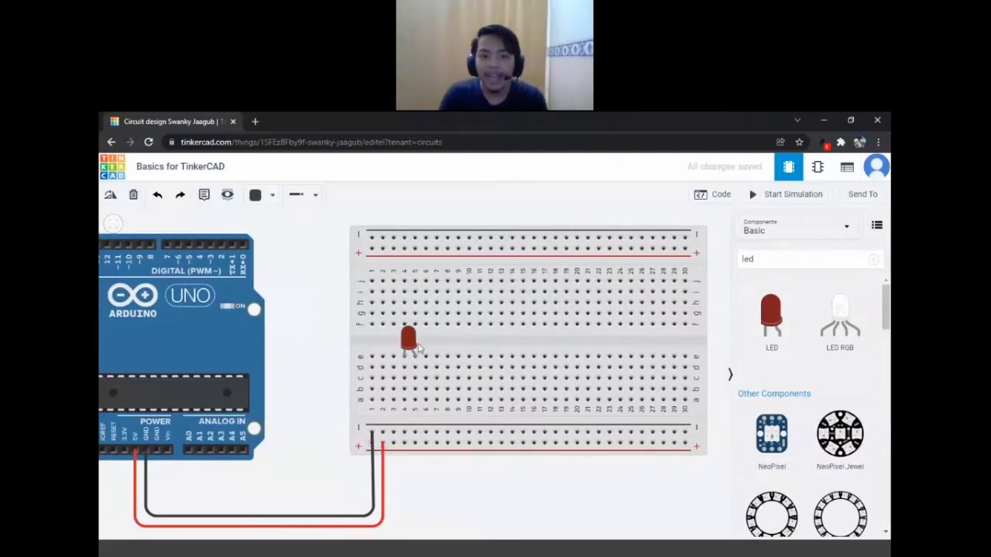
Try a red wire from the lower positive rail at column 2 directly to the LED's anode, and delete it
drag(474, 481, 507, 477)
click(417, 439)
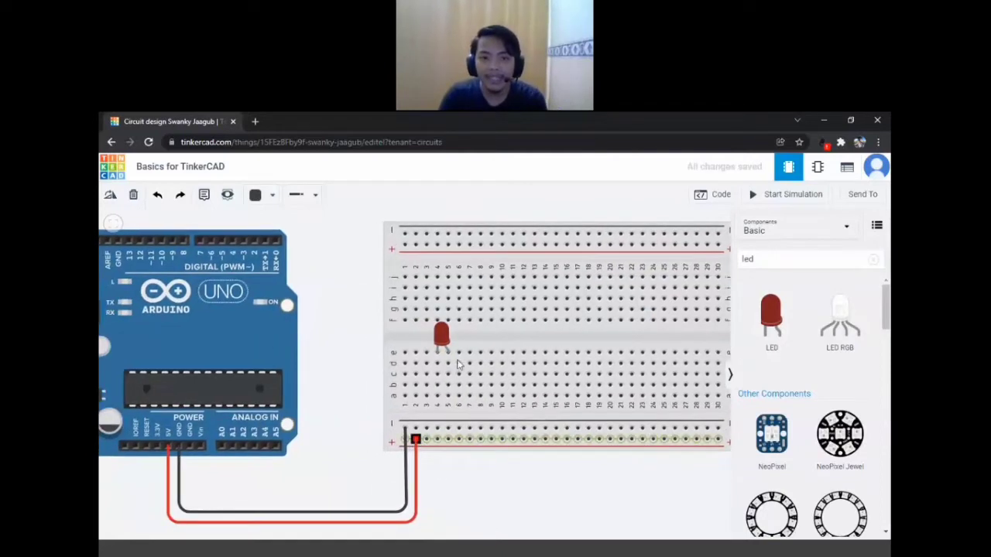
click(447, 354)
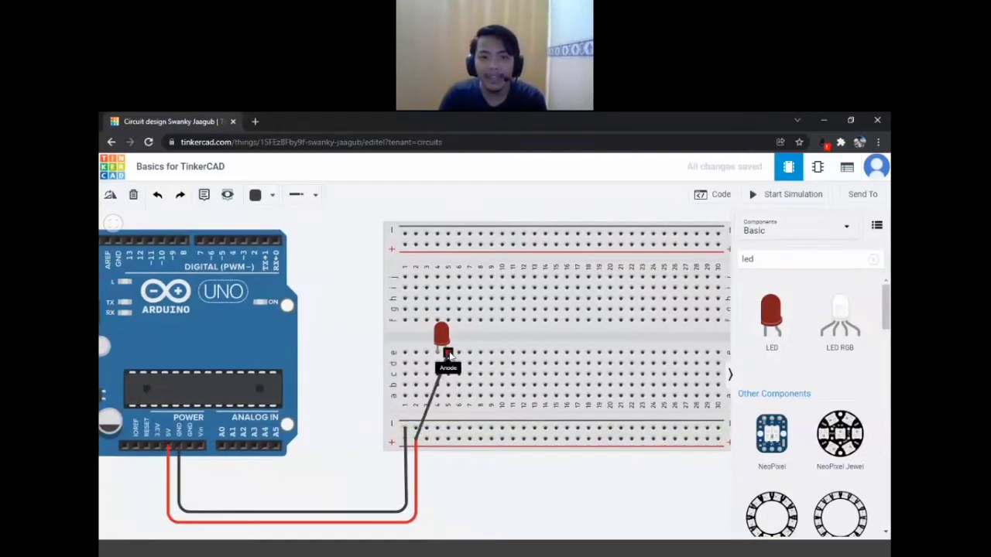
key(2)
click(472, 455)
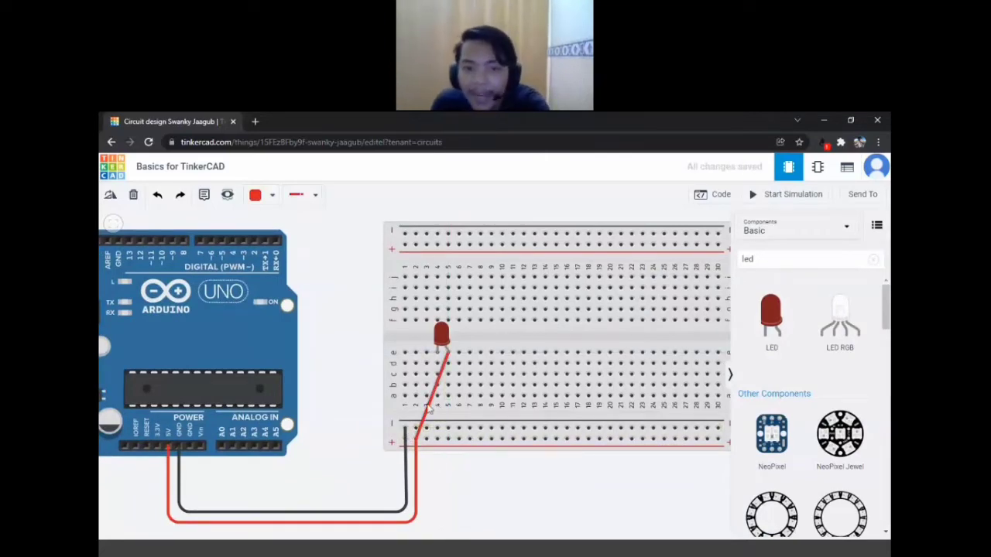
key(Delete)
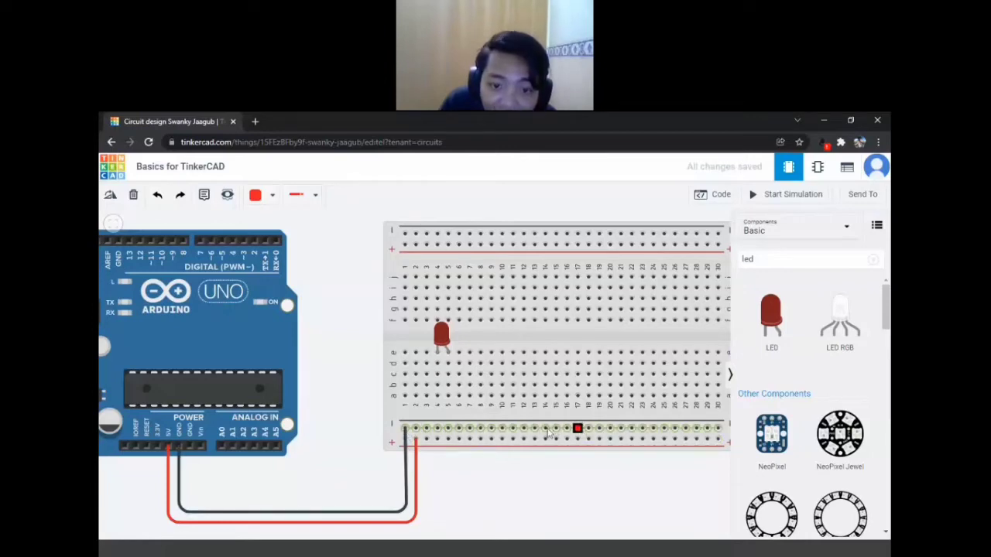
Try an orange jumper between the lower negative and positive rails at column 5, and delete it
click(446, 433)
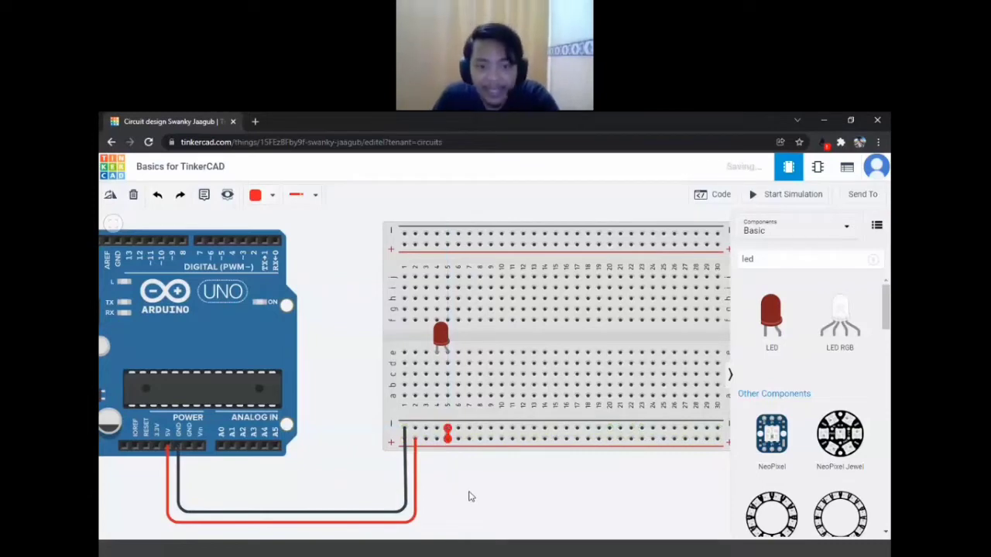
key(3)
drag(447, 470, 482, 468)
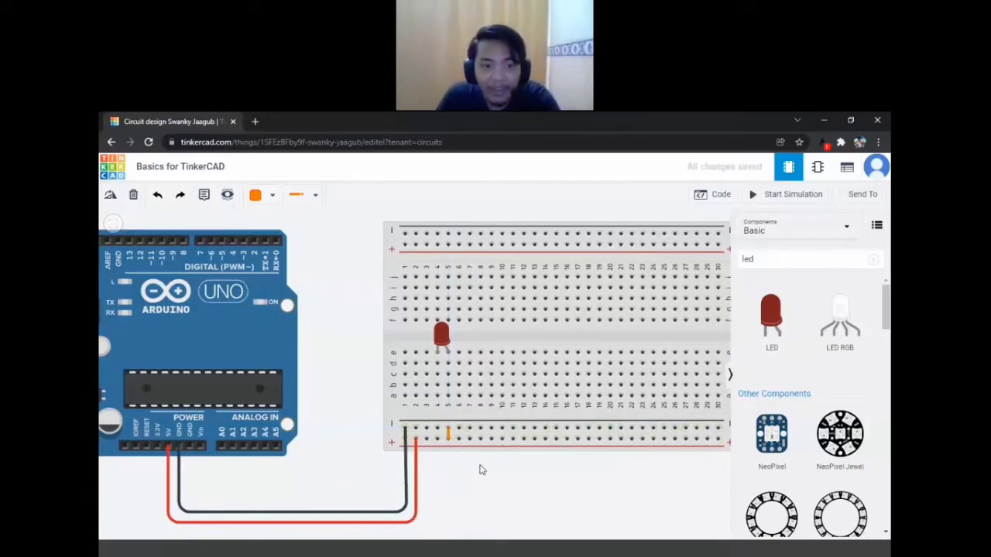
click(202, 443)
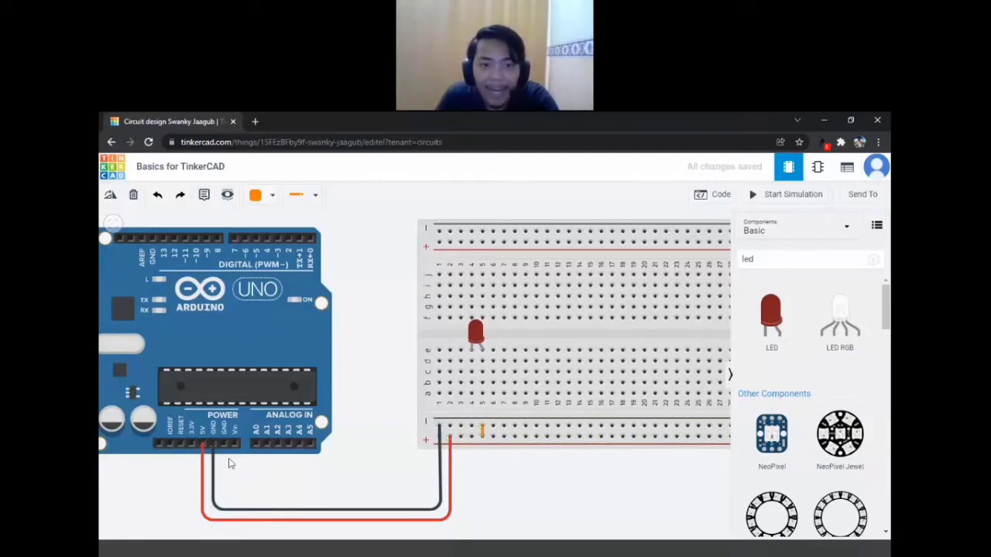
drag(342, 463, 308, 463)
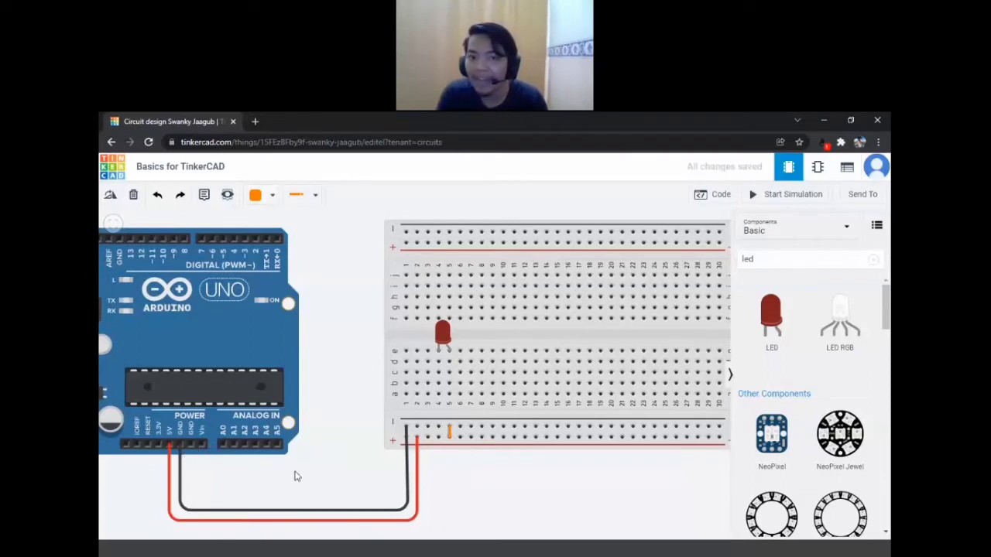
click(449, 431)
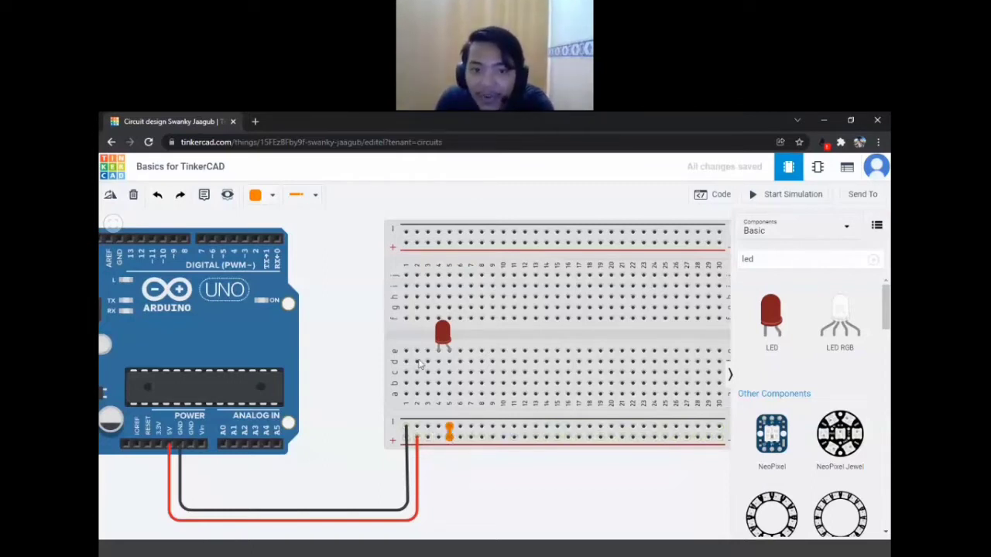
key(Delete)
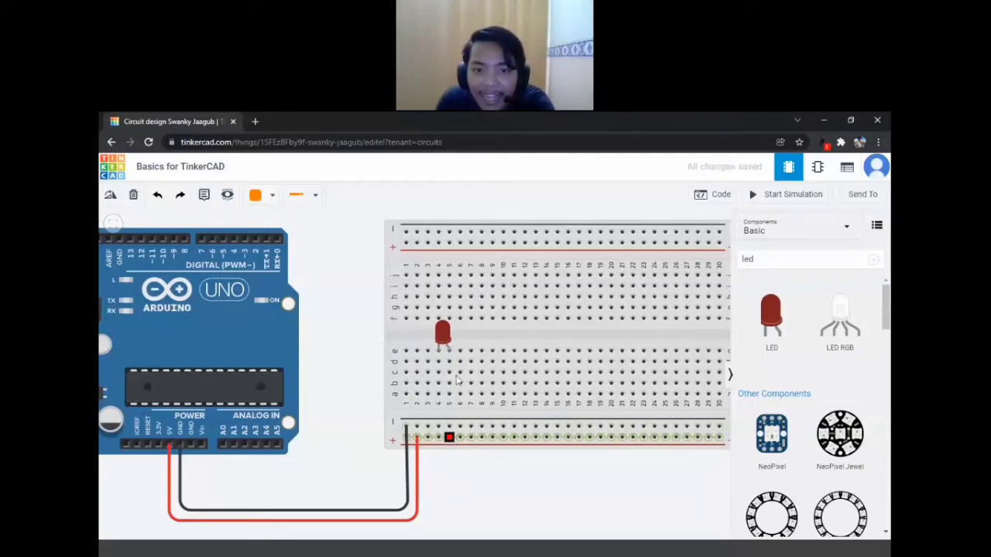
Wire the lower positive rail at column 5 to hole a5, in line with the LED's anode, and colour the wire red
click(449, 436)
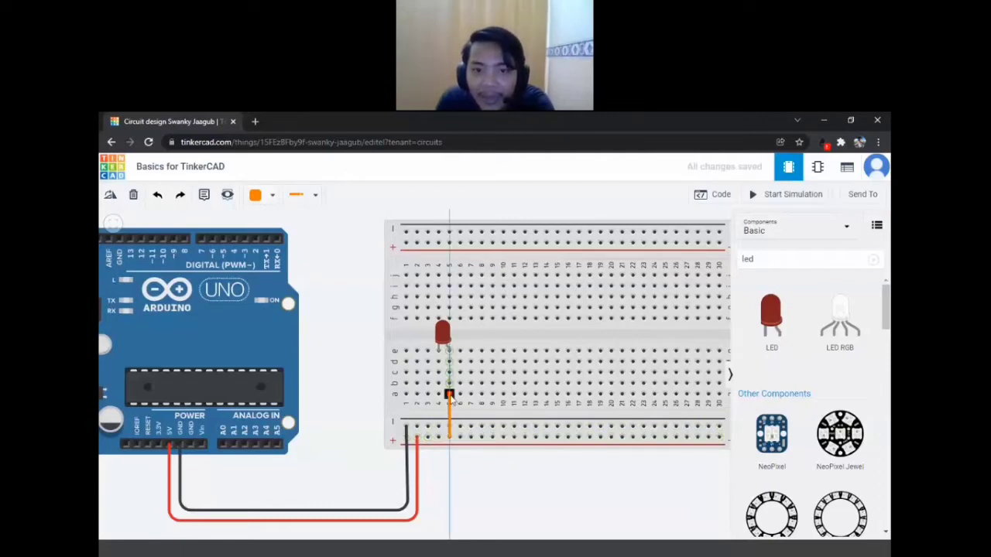
click(449, 394)
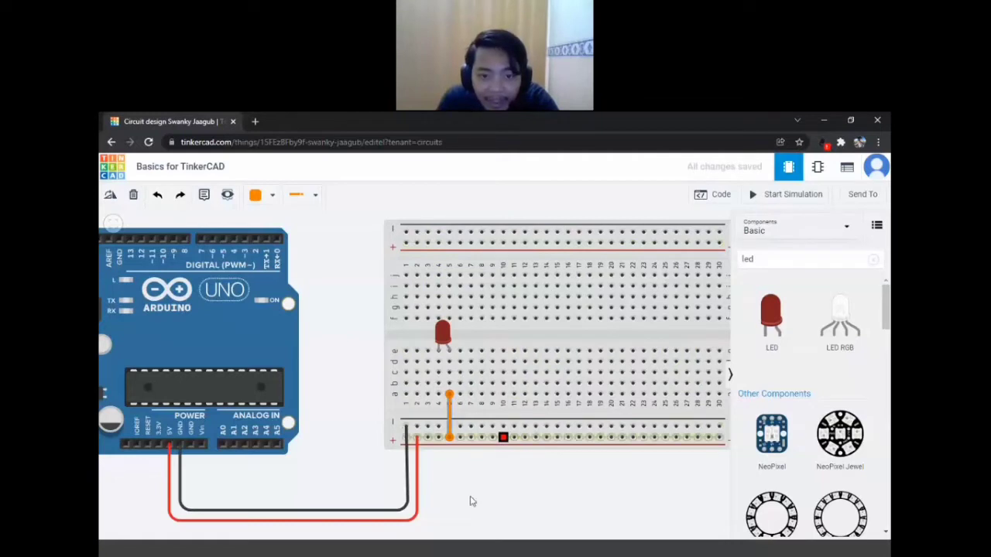
click(451, 418)
click(457, 455)
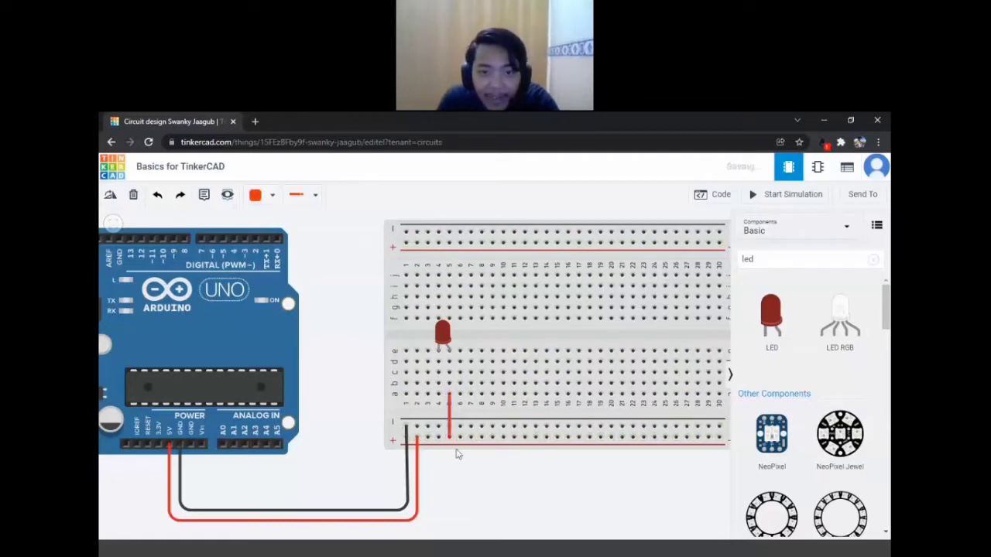
Wire hole a4, in line with the LED's cathode, to the lower negative rail at column 4 and colour the wire black
click(438, 395)
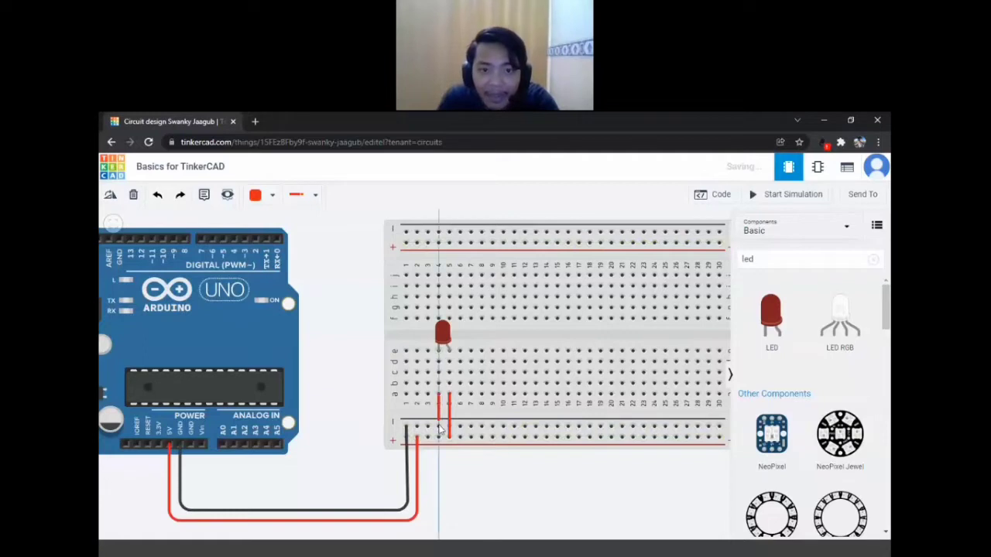
click(438, 425)
key(0)
drag(473, 491, 453, 488)
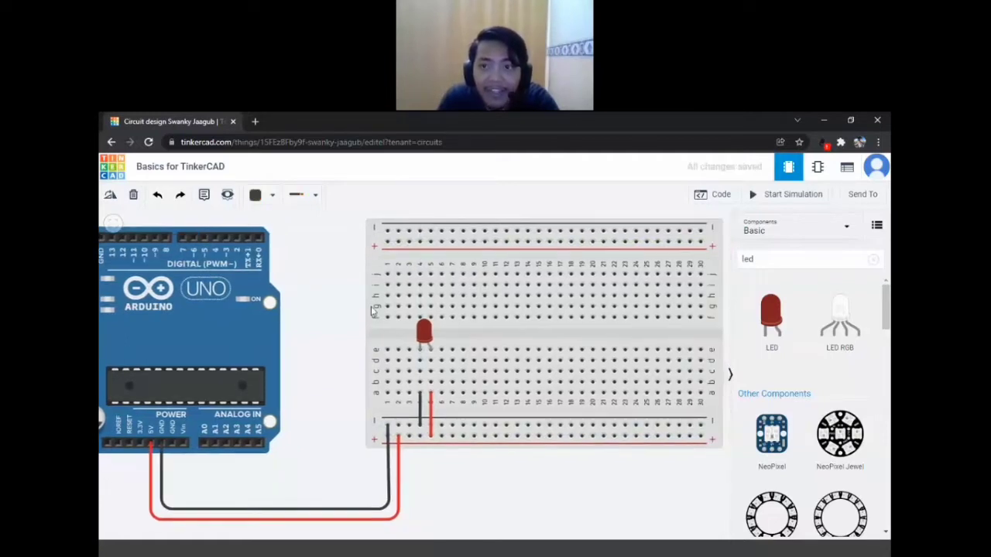
Run the simulation and examine how the LED behaves without a resistor
click(797, 202)
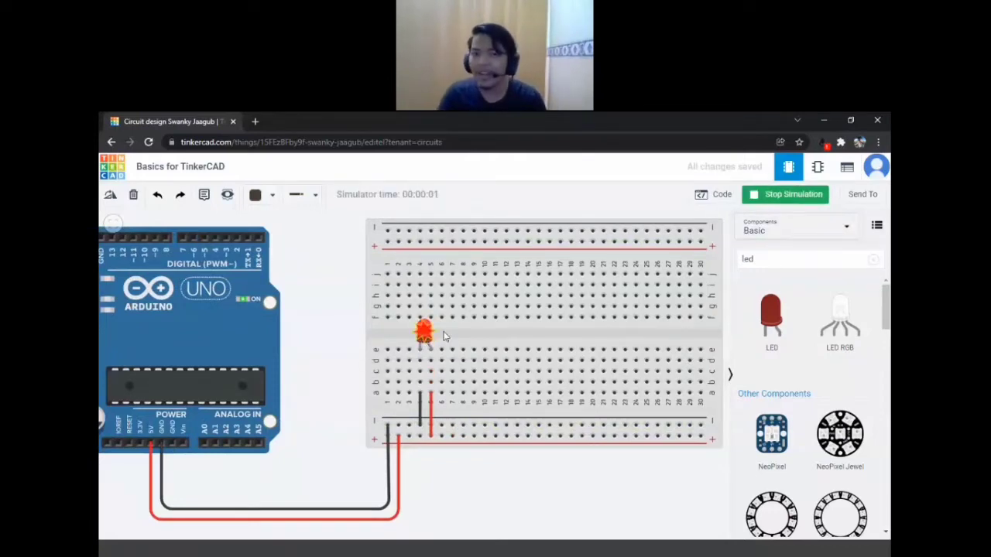
mouse_move(426, 332)
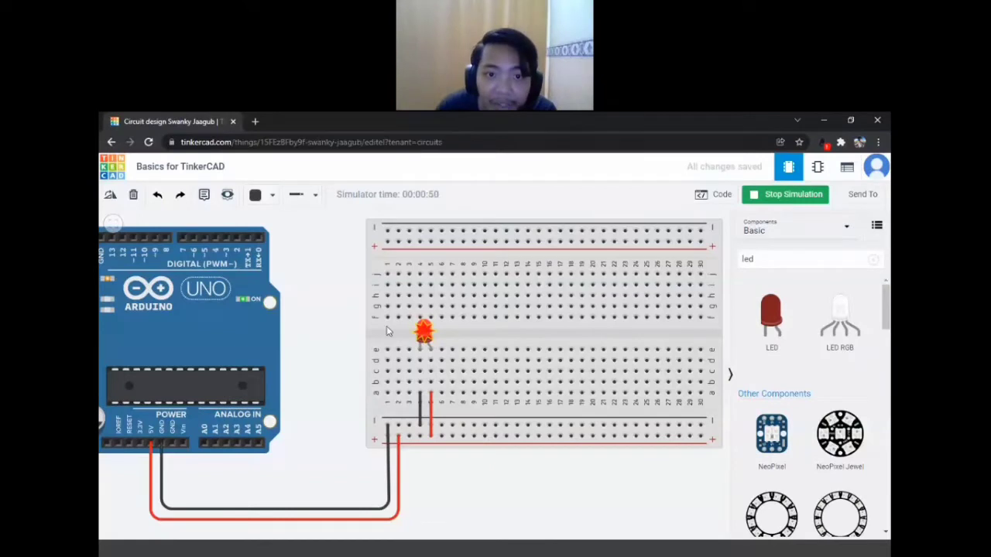
Move the LED up to row g at columns 4 and 5, and add a resistor across the centre gap at column 5
drag(426, 335, 426, 292)
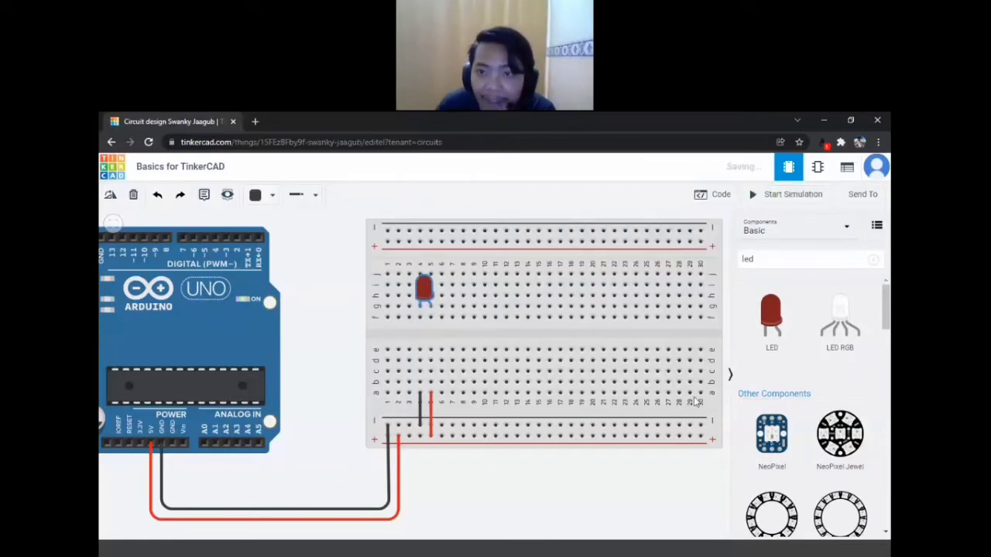
click(791, 258)
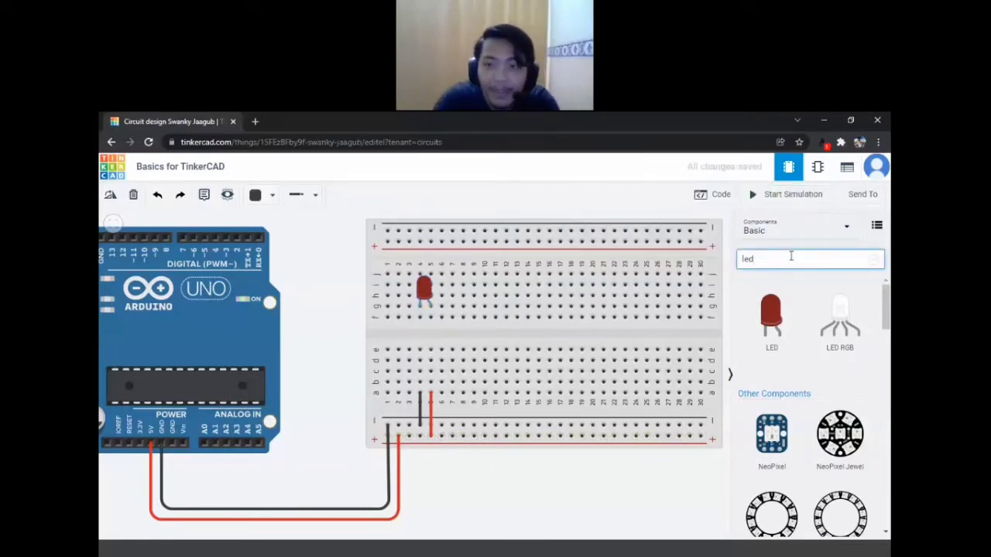
key(BackSpace)
key(BackSpace)
key(BackSpace)
text(resis)
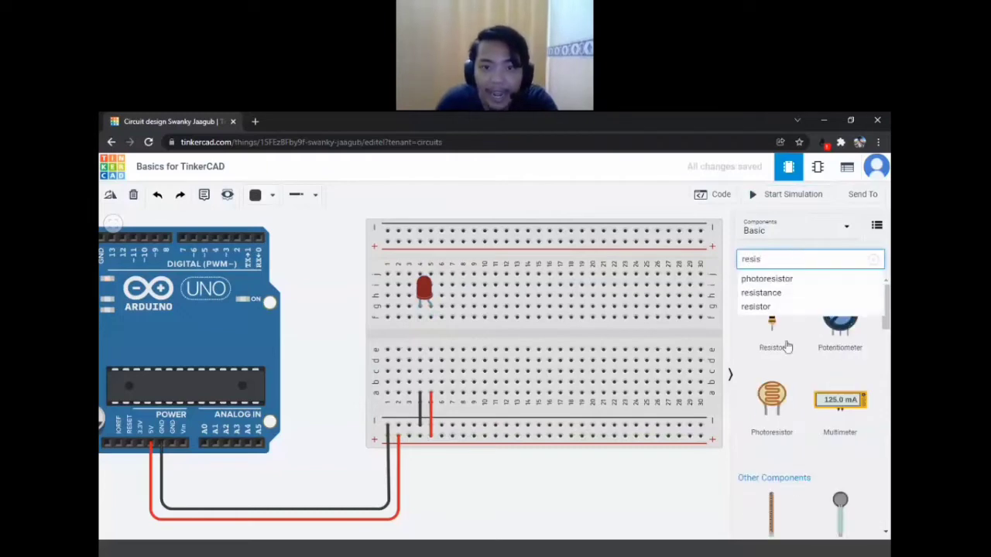
drag(741, 349, 431, 339)
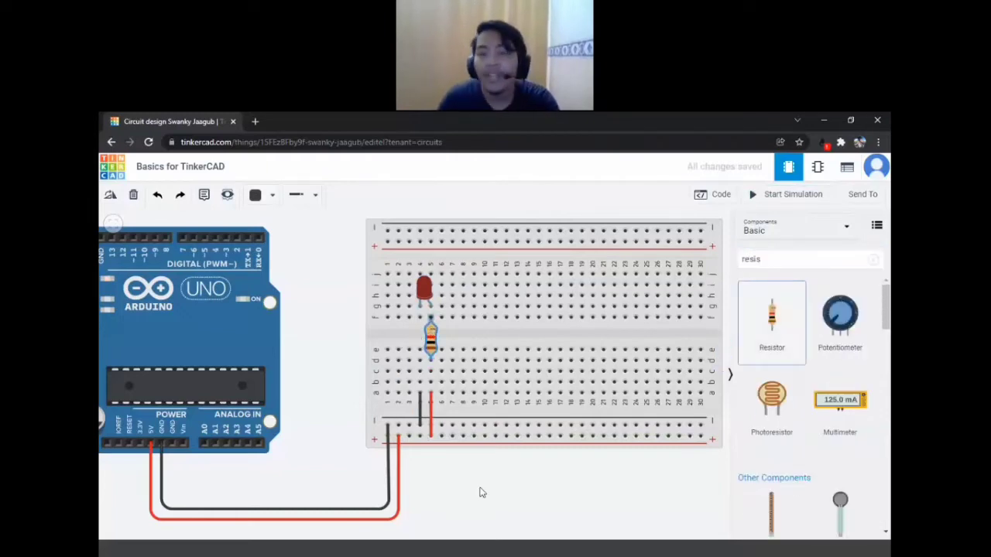
click(469, 484)
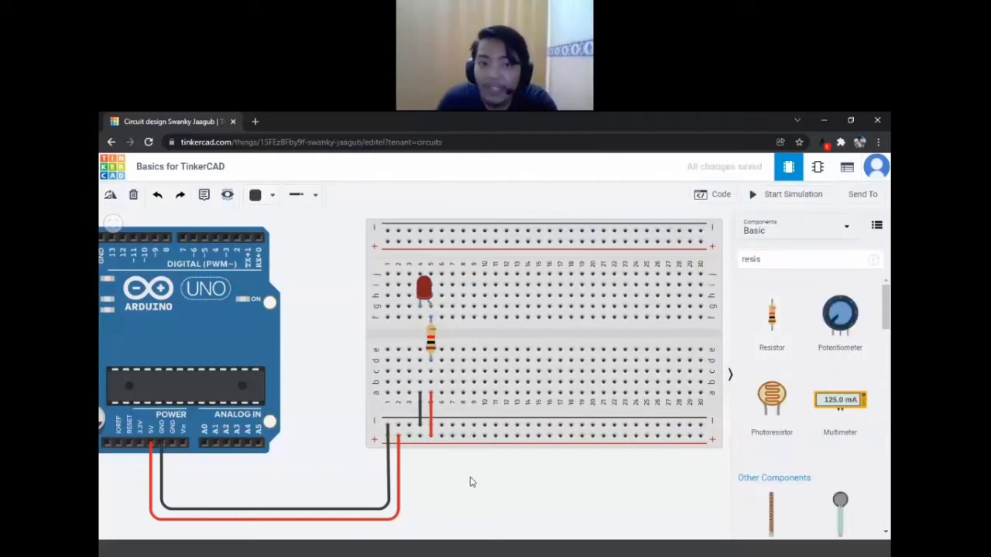
Move the resistor to the breadboard's right edge, just beyond column 30 and spanning rows e to a
drag(436, 331, 484, 370)
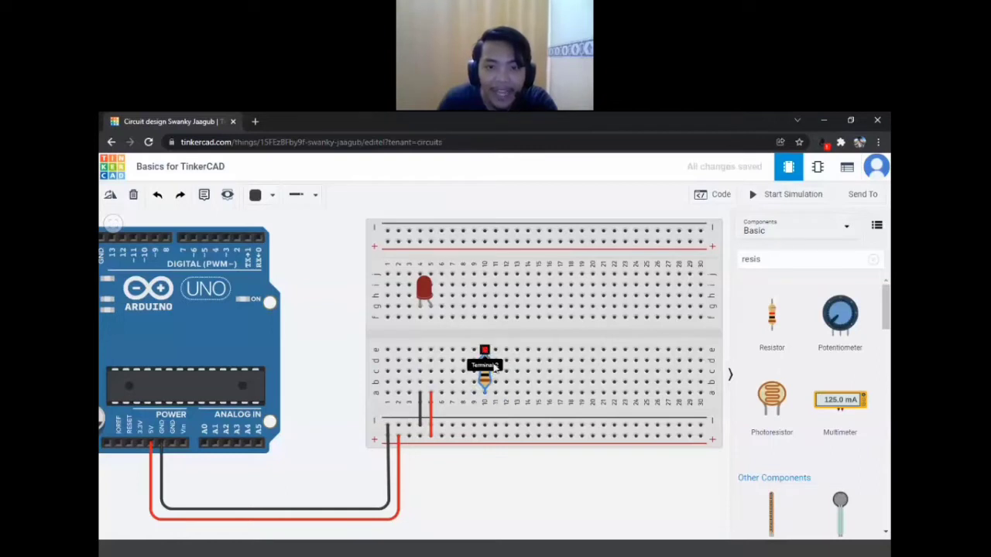
drag(464, 490, 309, 491)
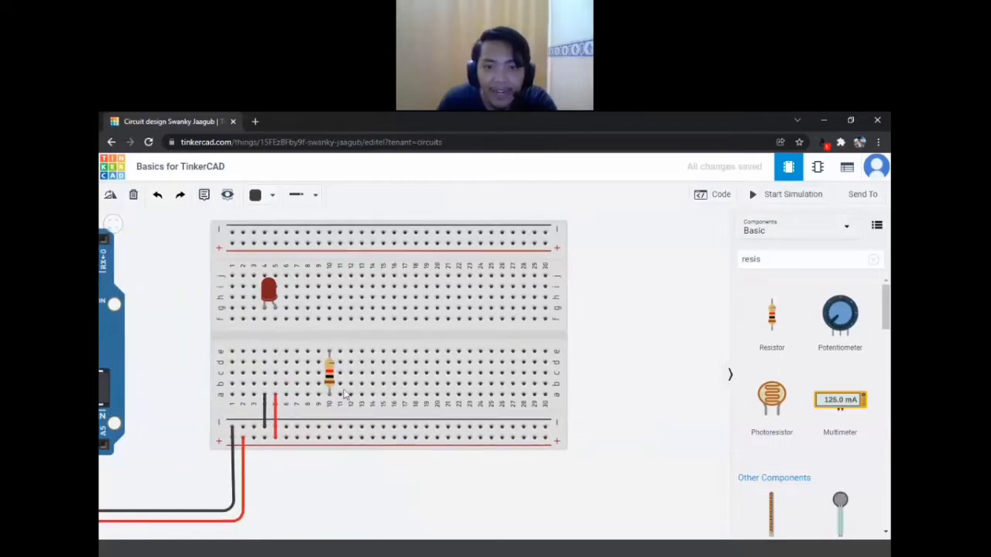
drag(332, 373, 549, 371)
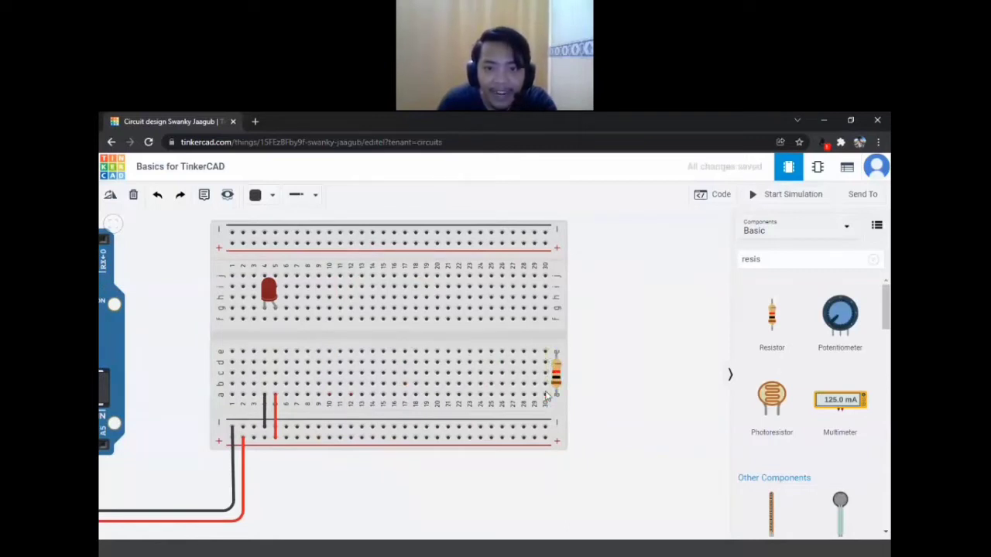
Connect the resistor's upper terminal to hole e30 and its lower terminal to hole a30 with short red wires
click(545, 352)
click(555, 352)
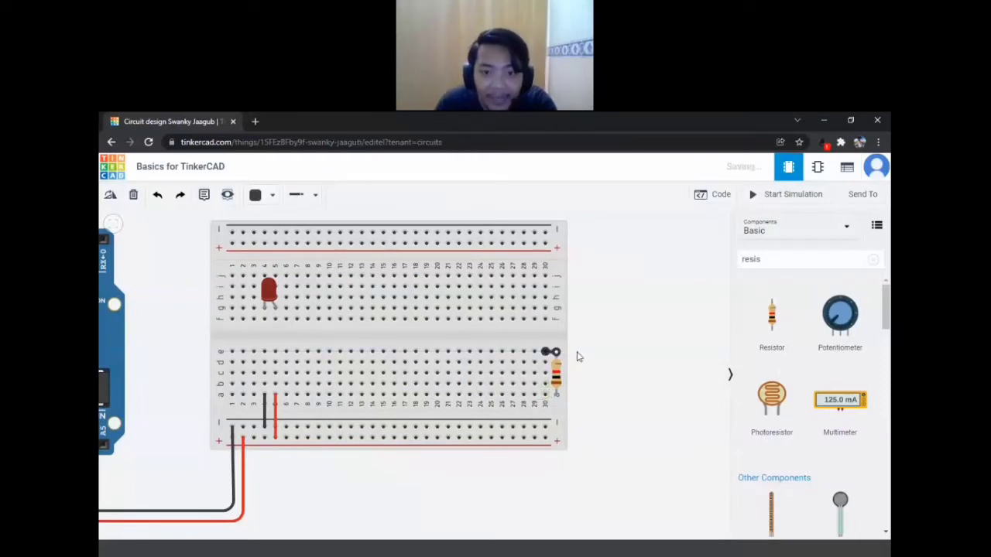
key(2)
click(545, 395)
click(556, 395)
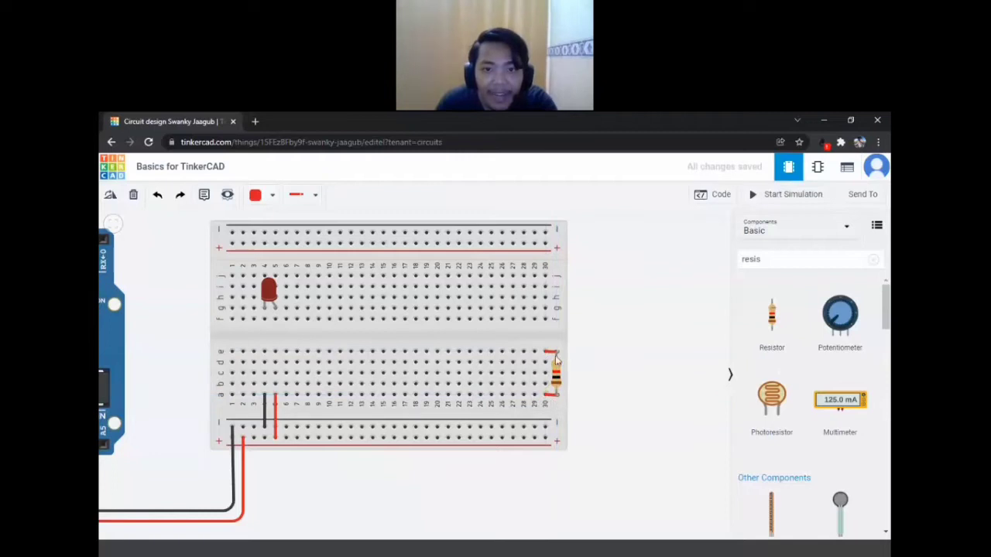
Add a red wire from the lower positive rail at column 30 to hole a30
click(546, 435)
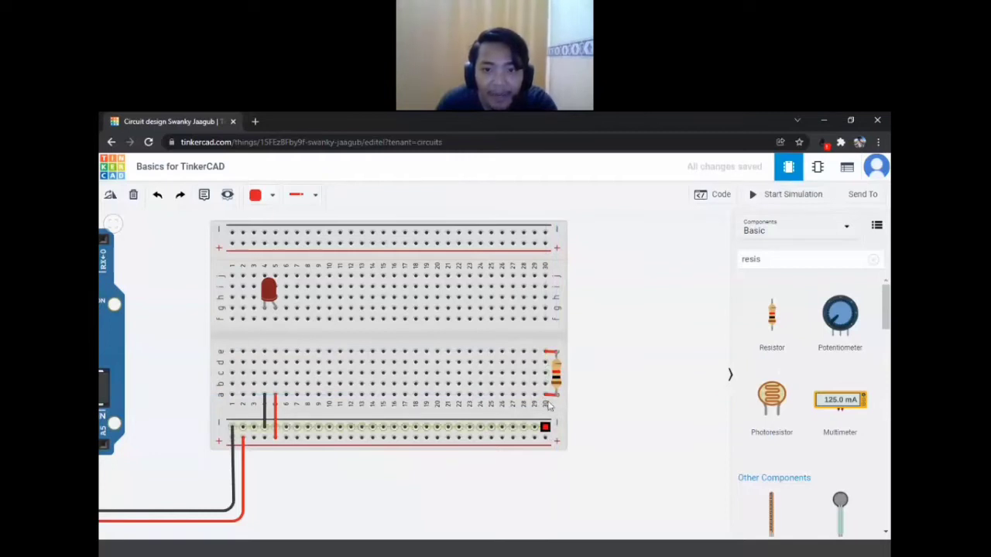
click(546, 396)
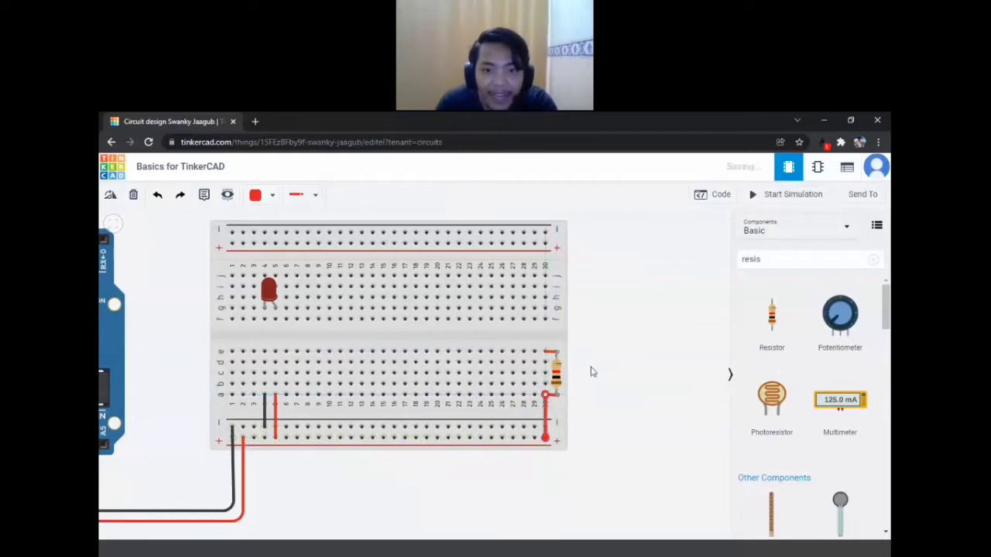
click(540, 356)
click(581, 391)
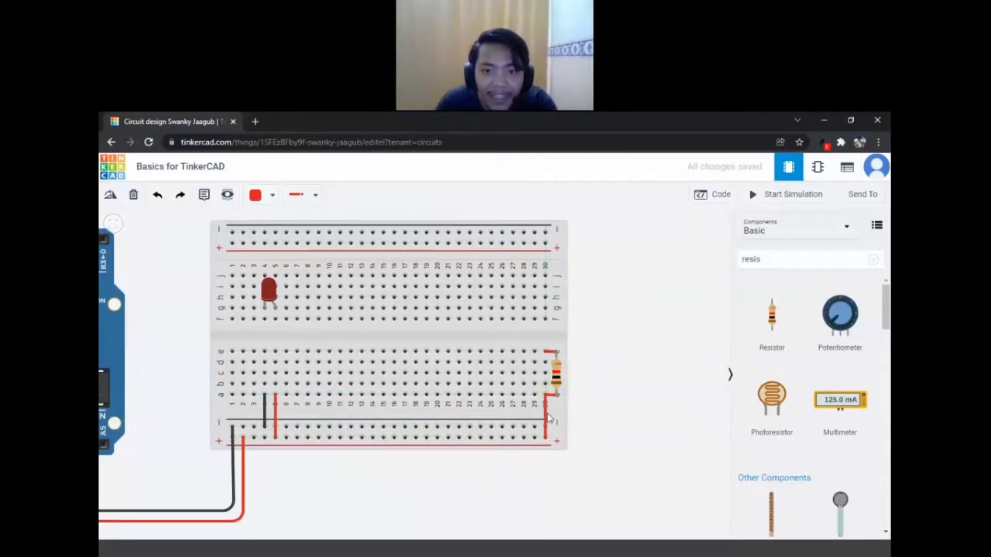
Delete the resistor at the breadboard's right edge together with its terminal wires and the positive rail wire at column 30
click(556, 373)
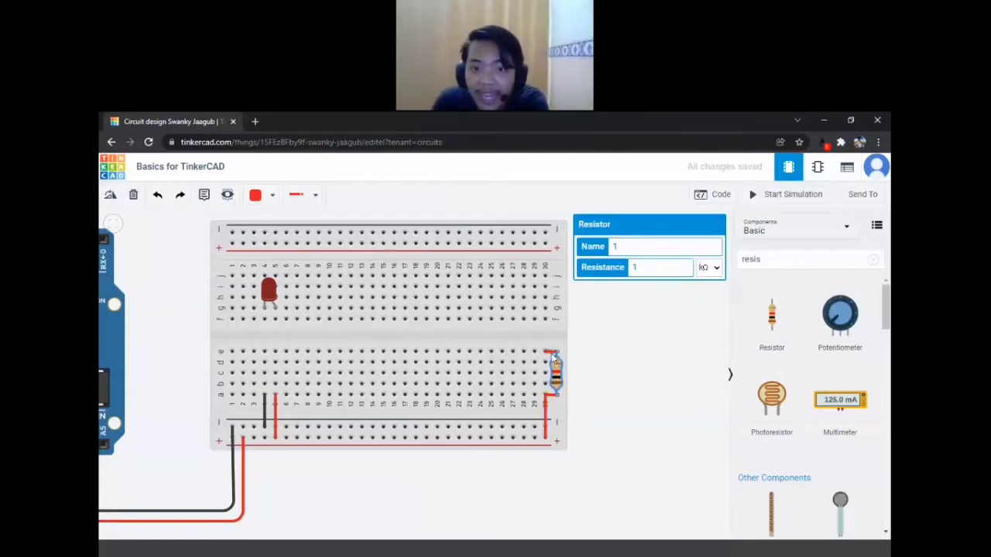
key(Delete)
click(555, 388)
click(546, 410)
key(Delete)
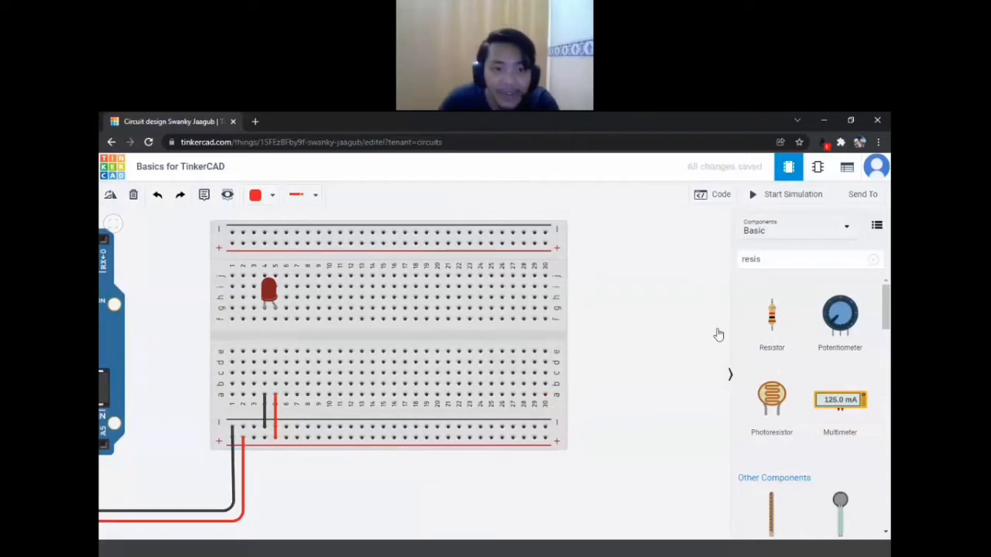
Add a new resistor across the breadboard's centre gap at column 5, spanning rows f to d below the LED
drag(772, 316, 275, 339)
click(542, 504)
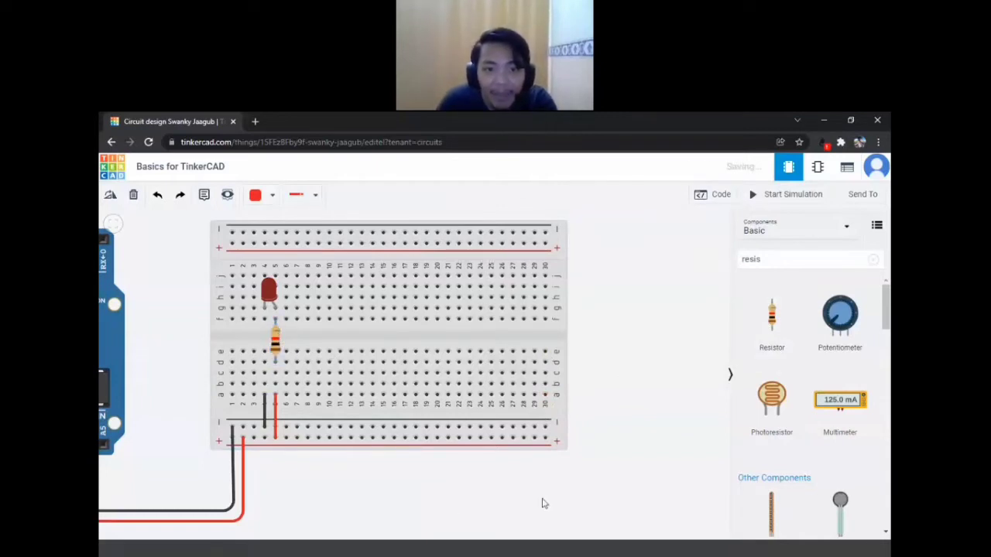
drag(544, 504, 636, 499)
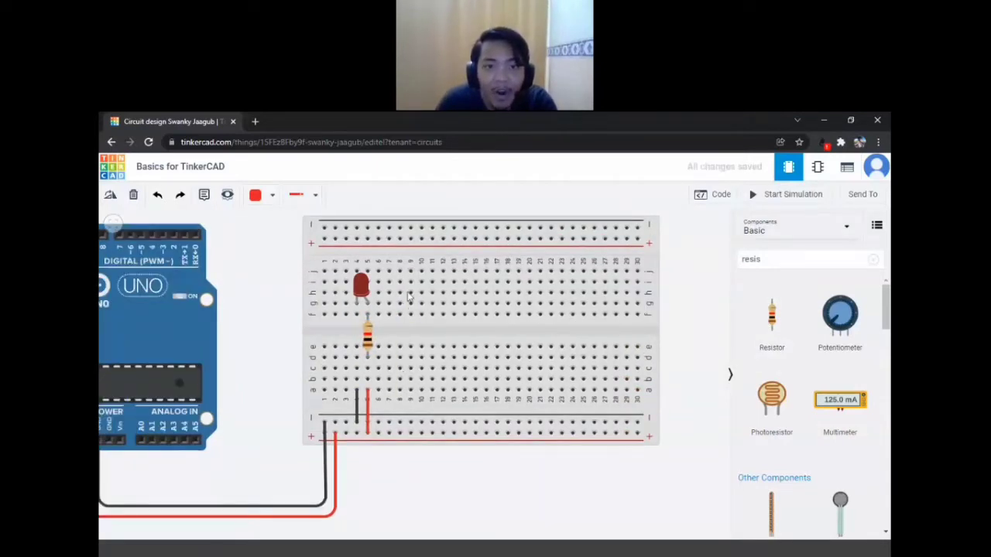
Move the resistor away from column 5 and rotate it 90° clockwise so it lies along row e from column 10 to 14
drag(369, 338, 456, 346)
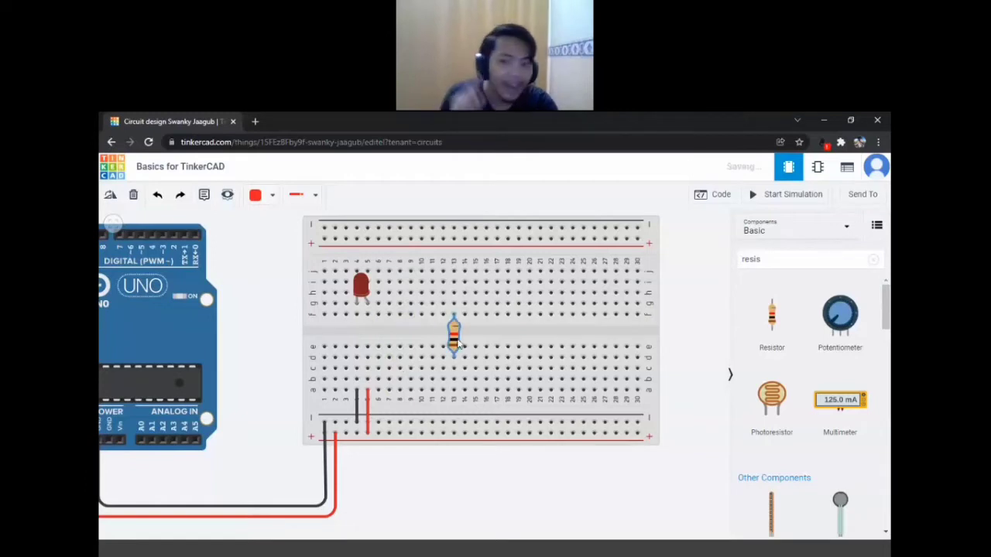
key(r)
key(r)
key(r)
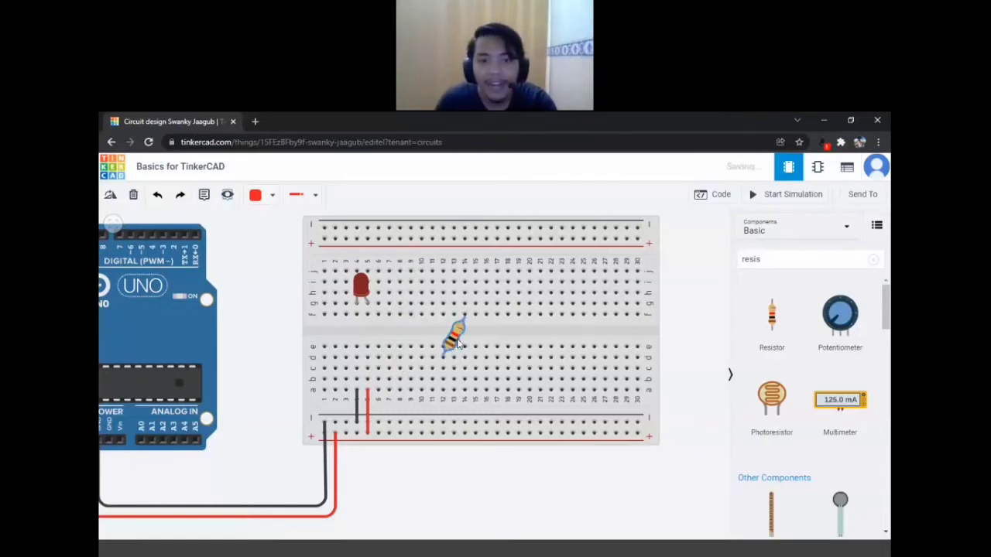
click(499, 470)
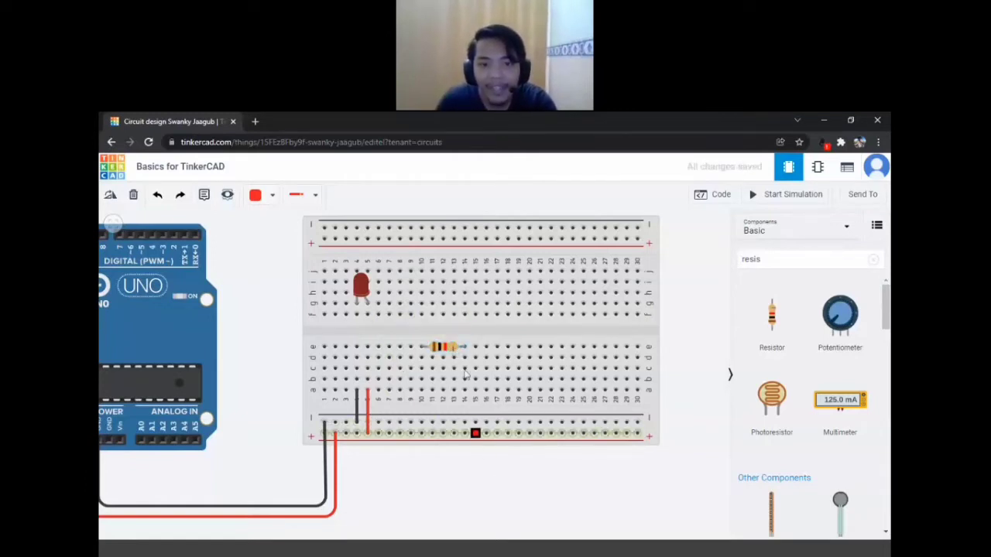